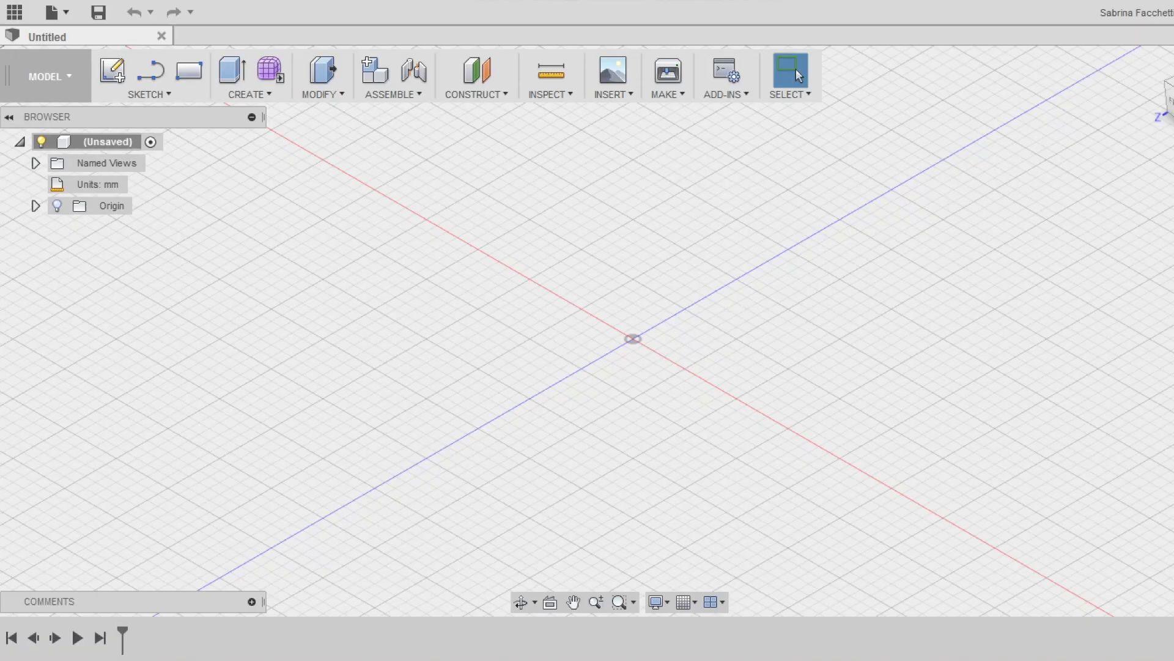
Start a line sketch on the vertical YZ plane, drawing a short slanted arm about 4 mm thick and a perpendicular slot floor about 8 mm long
{"action": "left_click", "coordinate": [149, 94]}
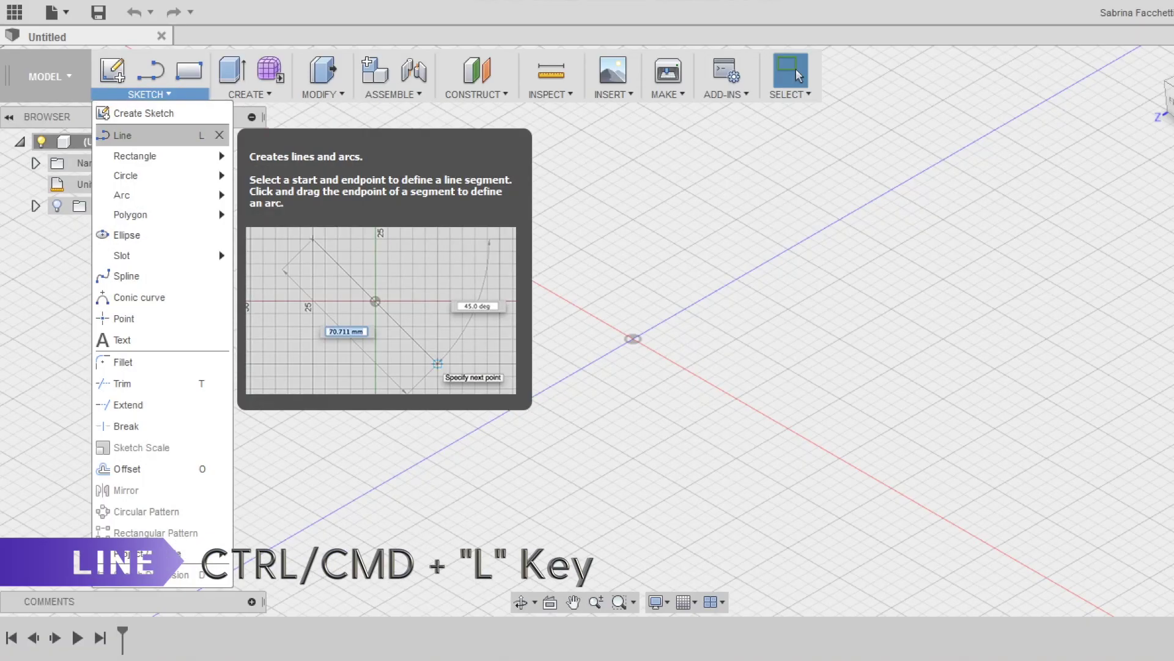
{"action": "left_click", "coordinate": [123, 135]}
{"action": "left_click", "coordinate": [598, 318]}
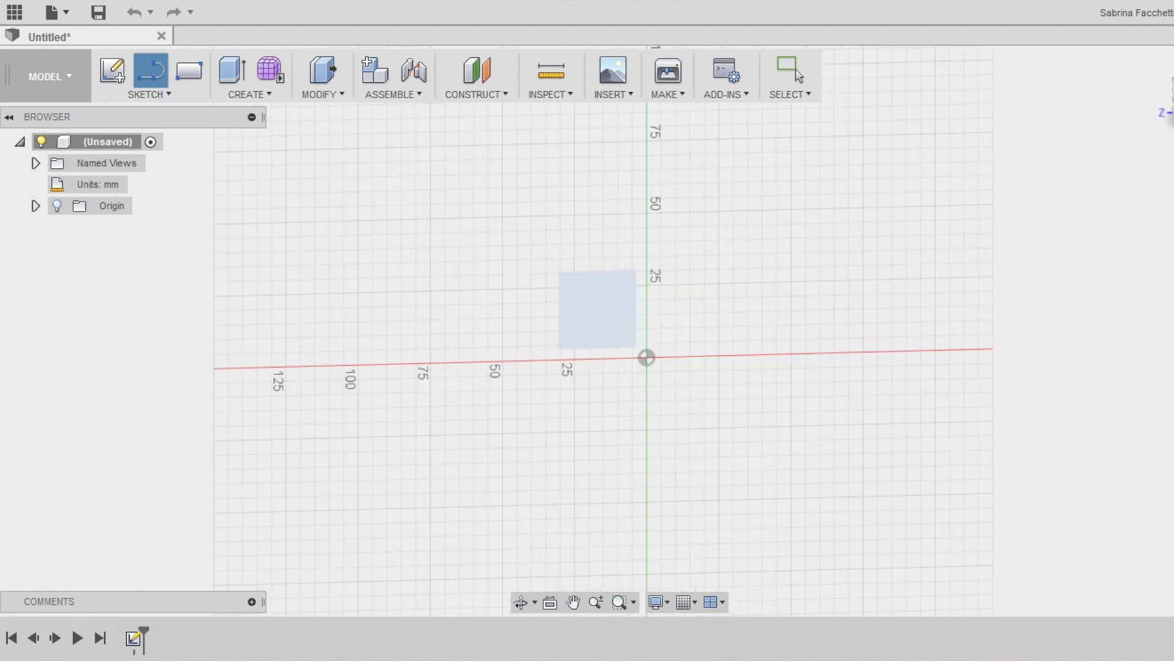
{"action": "scroll", "coordinate": [678, 357], "scroll_direction": "up", "scroll_amount": 3}
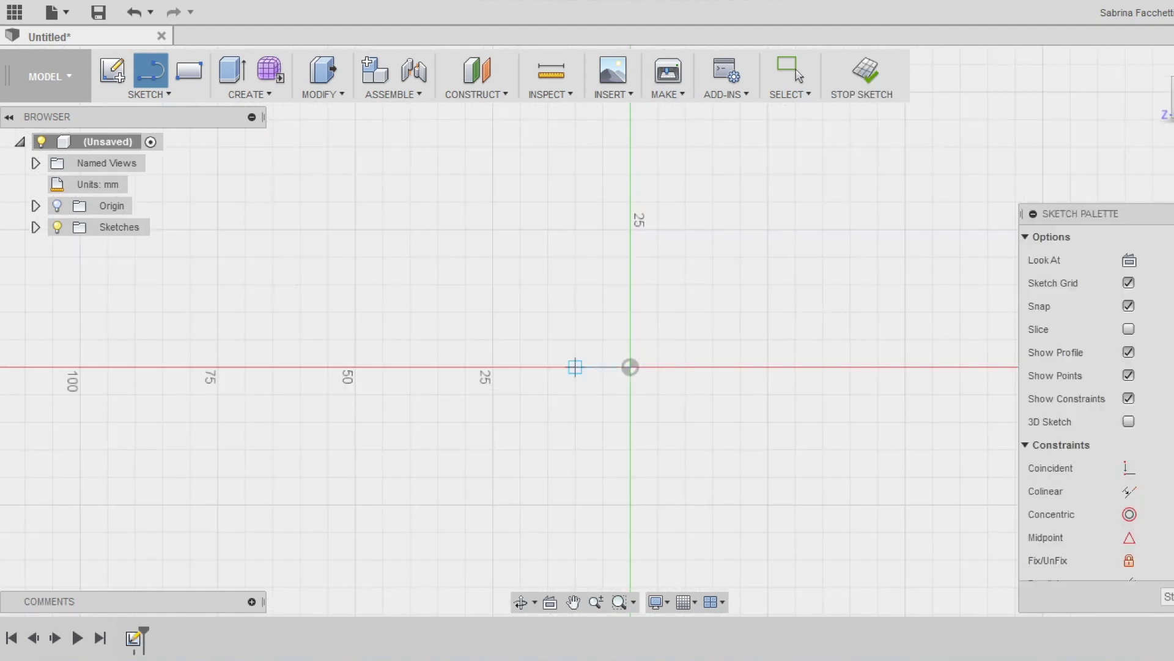
{"action": "left_click", "coordinate": [520, 367]}
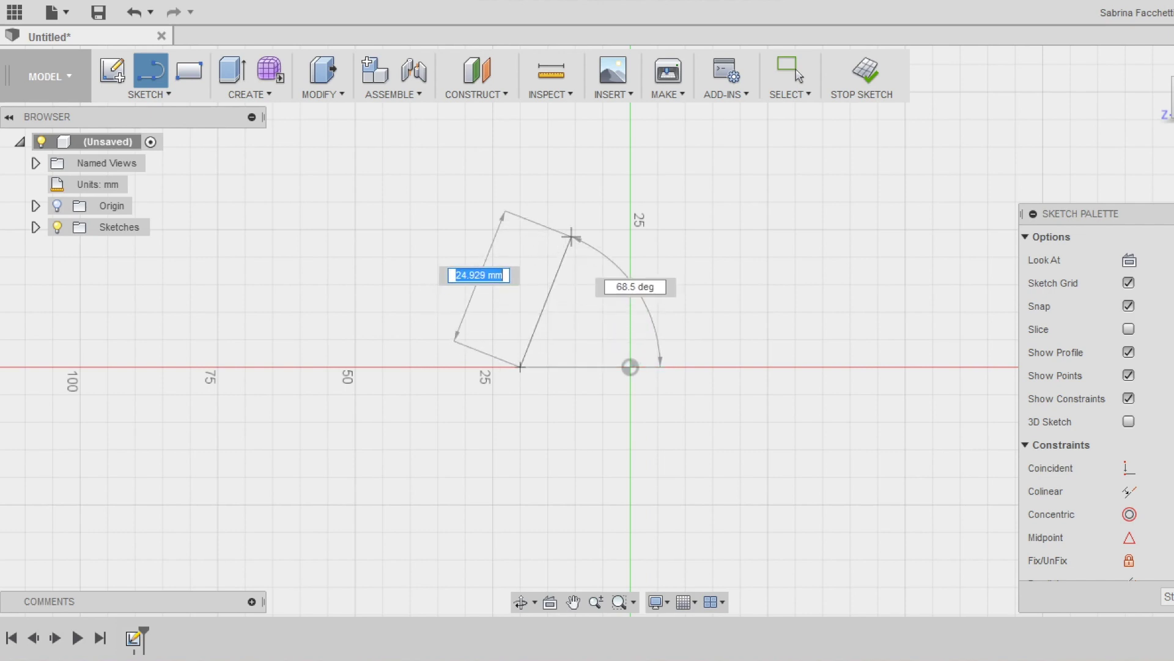
{"action": "left_click", "coordinate": [575, 229]}
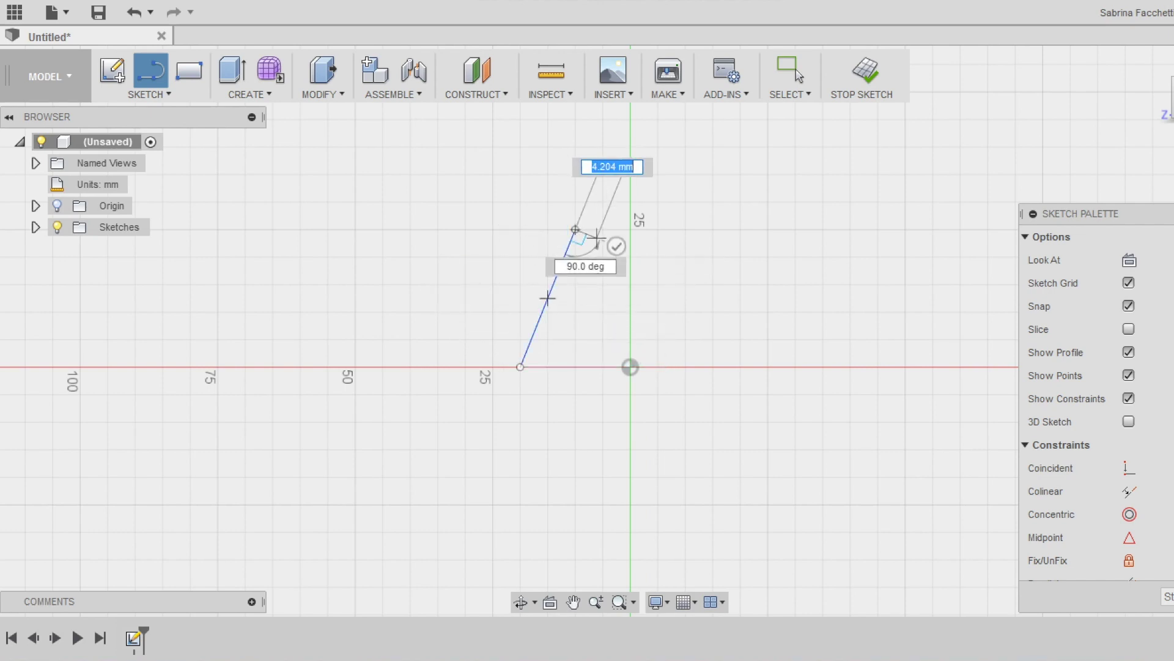
{"action": "left_click", "coordinate": [558, 337]}
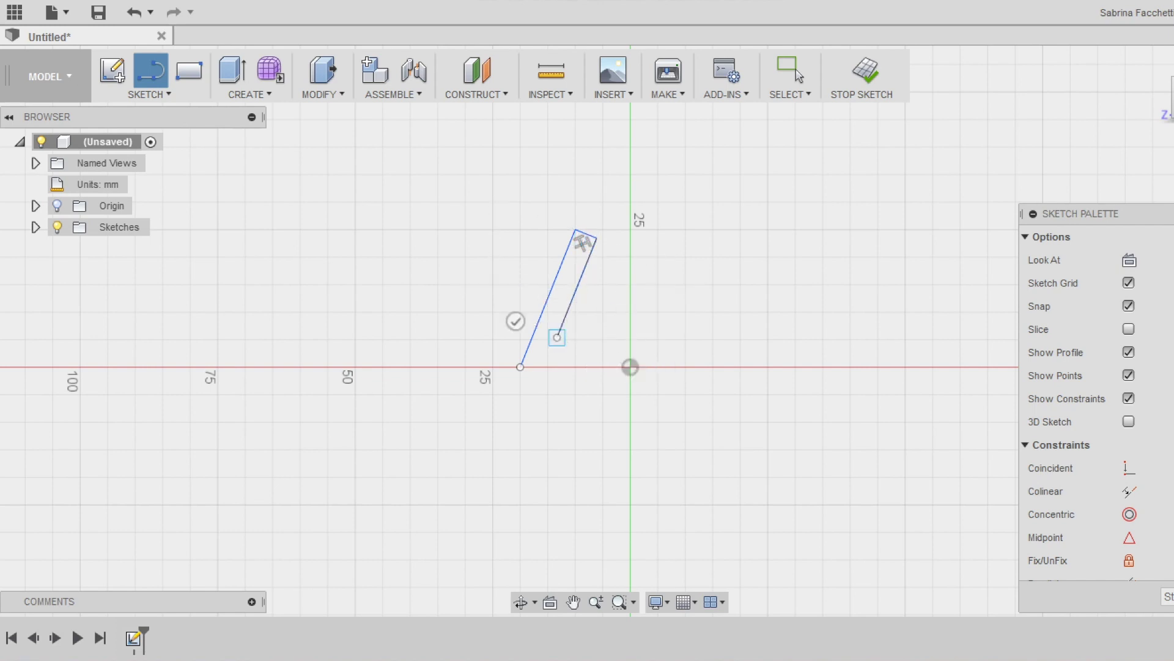
{"action": "left_click", "coordinate": [597, 353]}
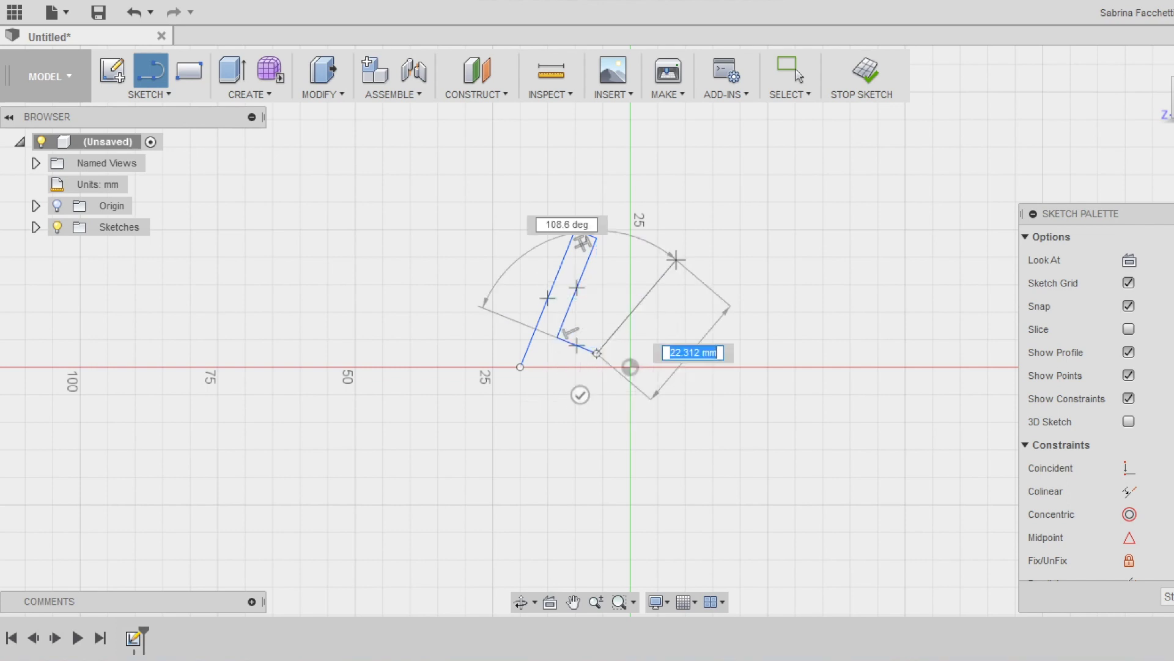
Continue the outline with a long slanted arm parallel to the short one, about 55 mm long on its slot side
{"action": "scroll", "coordinate": [695, 192], "scroll_direction": "down", "scroll_amount": 1}
{"action": "scroll", "coordinate": [679, 199], "scroll_direction": "down", "scroll_amount": 1}
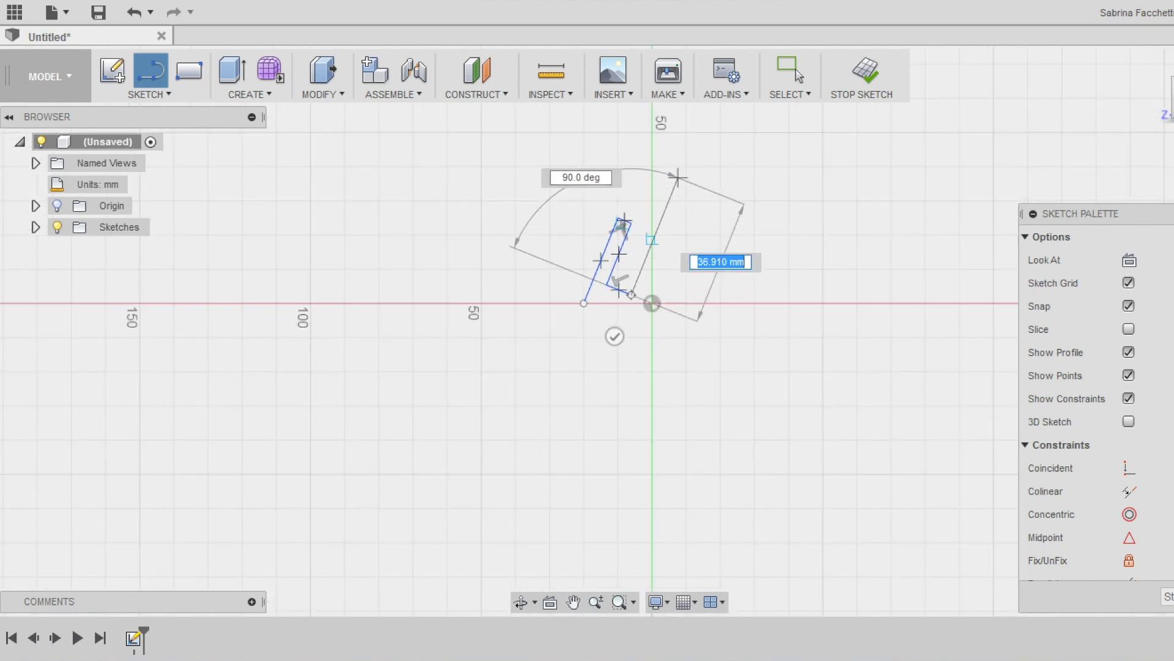
{"action": "left_click", "coordinate": [702, 119]}
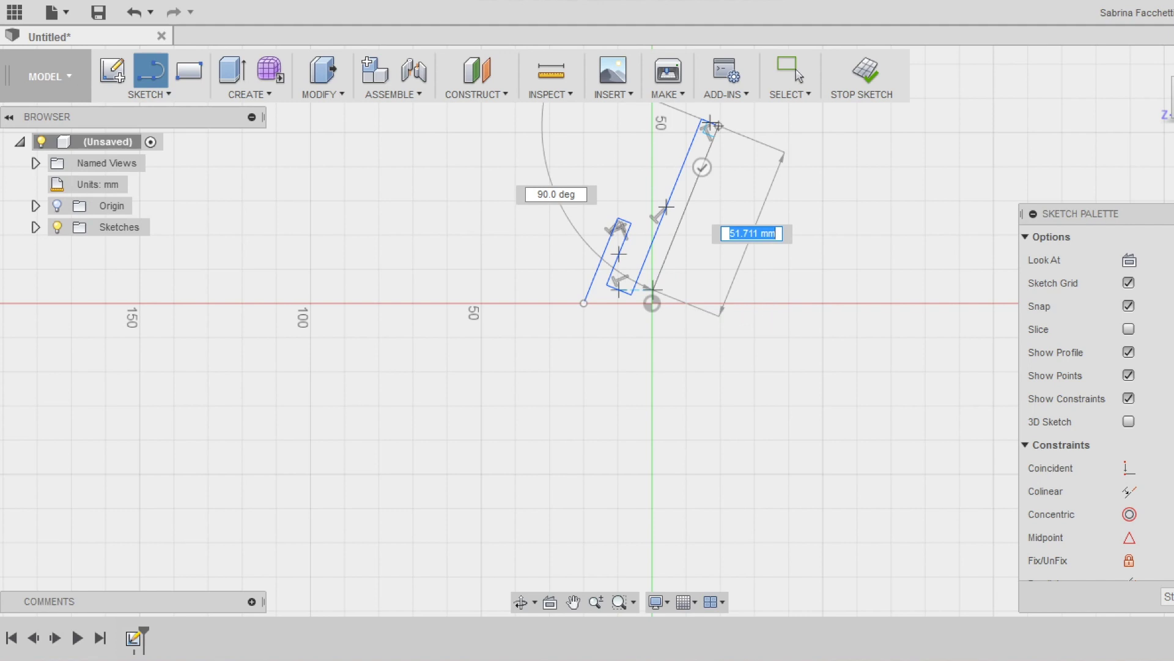
{"action": "left_click", "coordinate": [653, 289]}
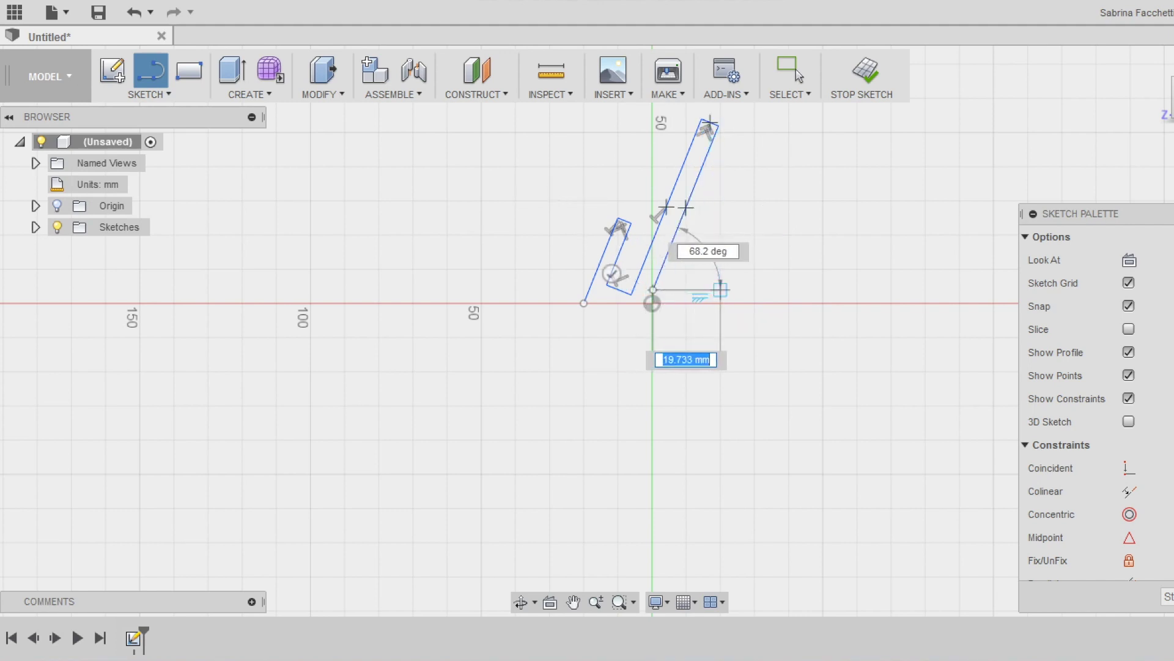
Draw a horizontal foot about 20 mm long and close the outline along the horizontal axis at the start point
{"action": "left_click", "coordinate": [721, 289]}
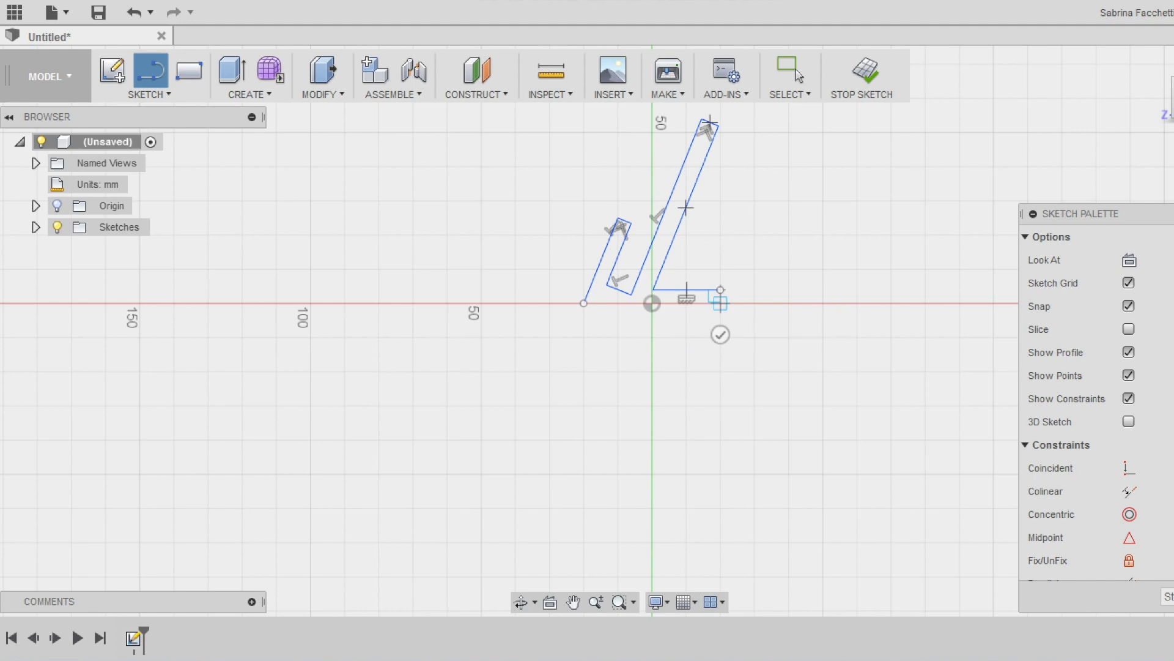
{"action": "left_click", "coordinate": [721, 303]}
{"action": "left_click", "coordinate": [584, 303]}
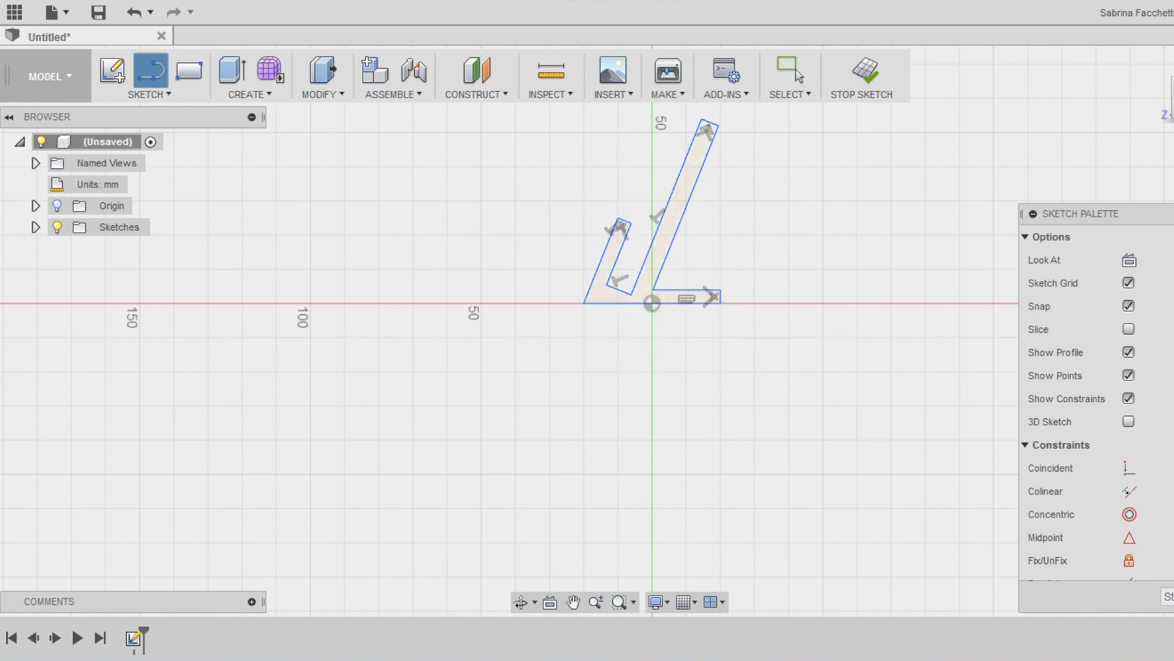
{"action": "scroll", "coordinate": [592, 384], "scroll_direction": "up", "scroll_amount": 3}
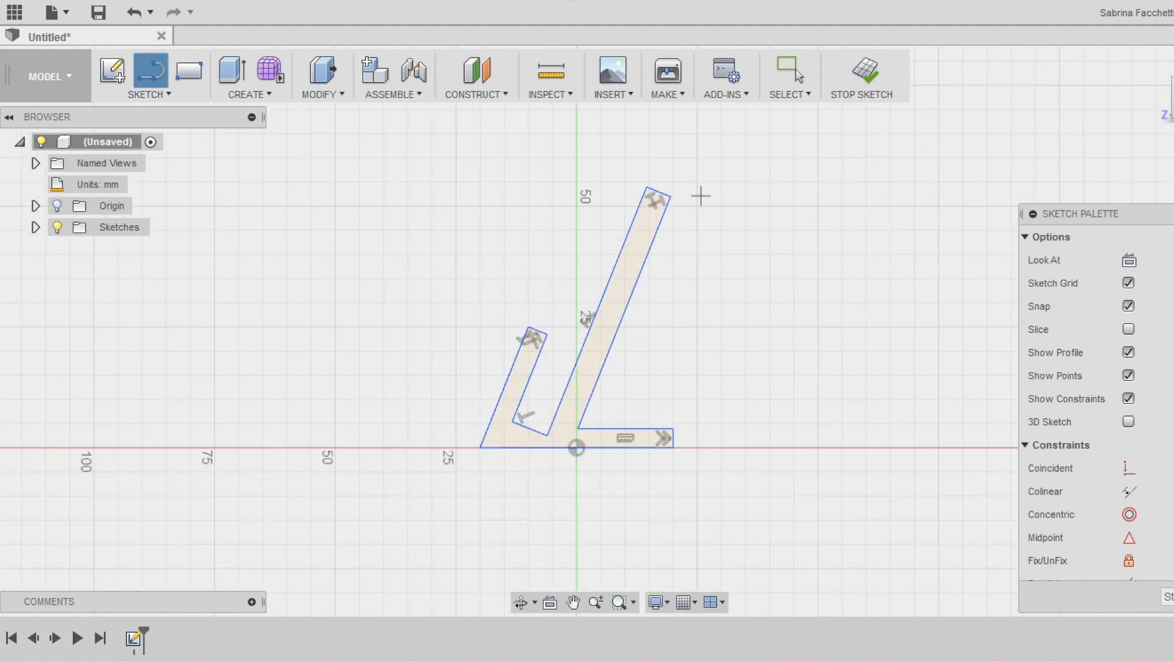
{"action": "key", "text": "Escape"}
{"action": "scroll", "coordinate": [740, 447], "scroll_direction": "down", "scroll_amount": 1}
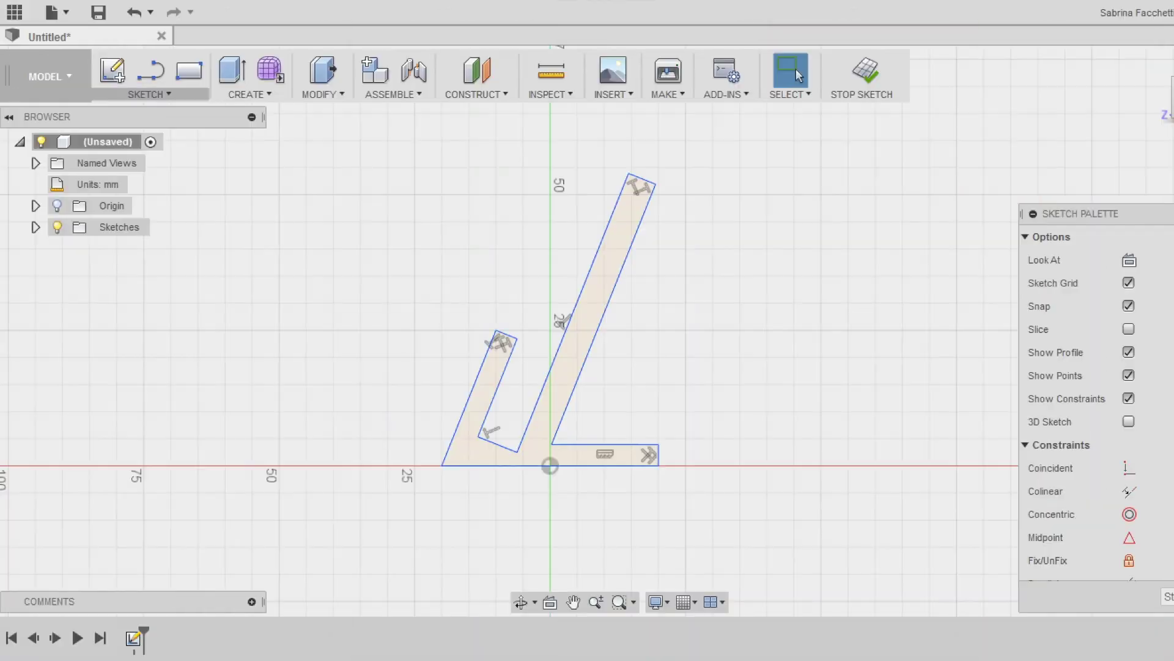
Dimension the slot floor between the two slanted arms to 10 mm
{"action": "left_click", "coordinate": [149, 93]}
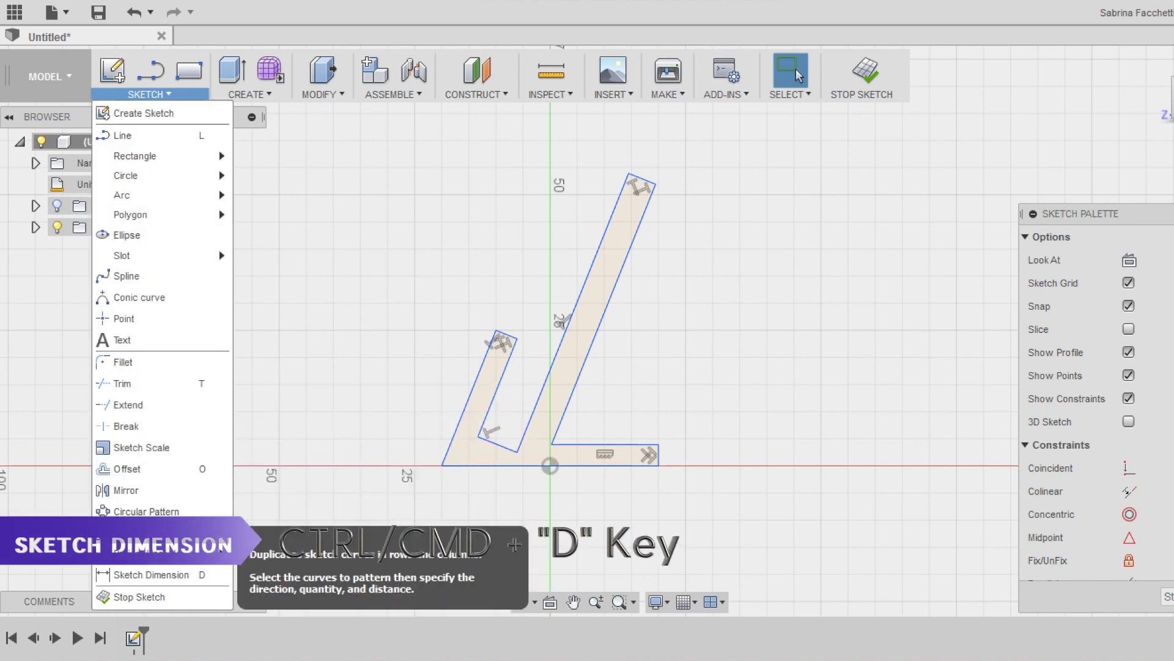
{"action": "left_click", "coordinate": [151, 574]}
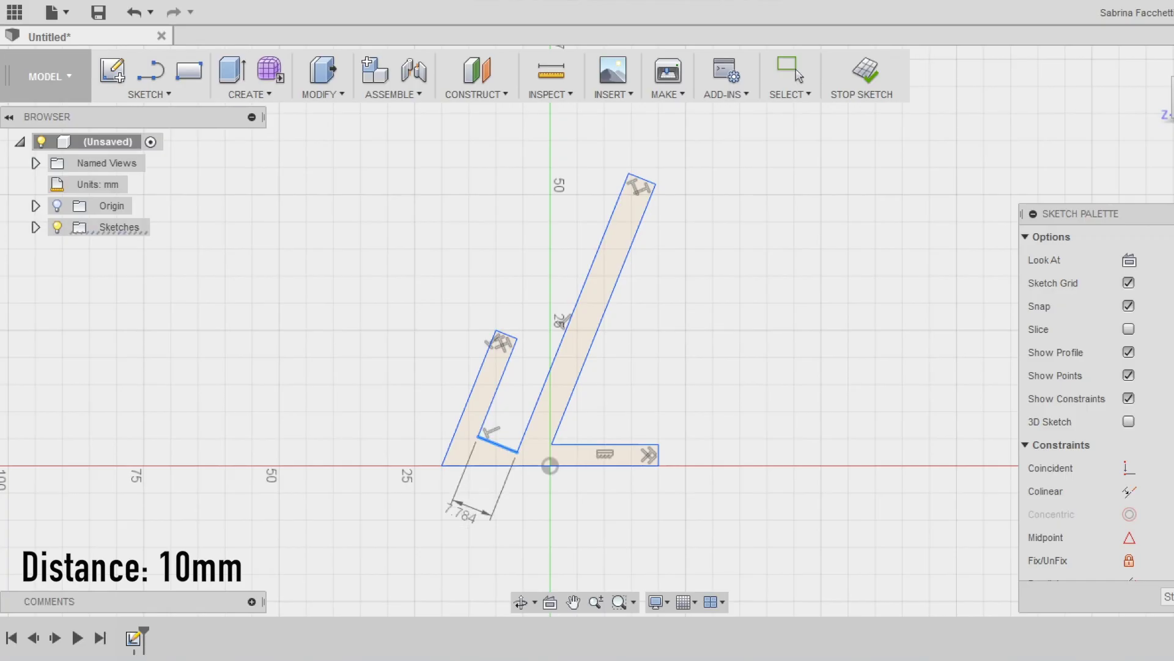
{"action": "double_click", "coordinate": [459, 517]}
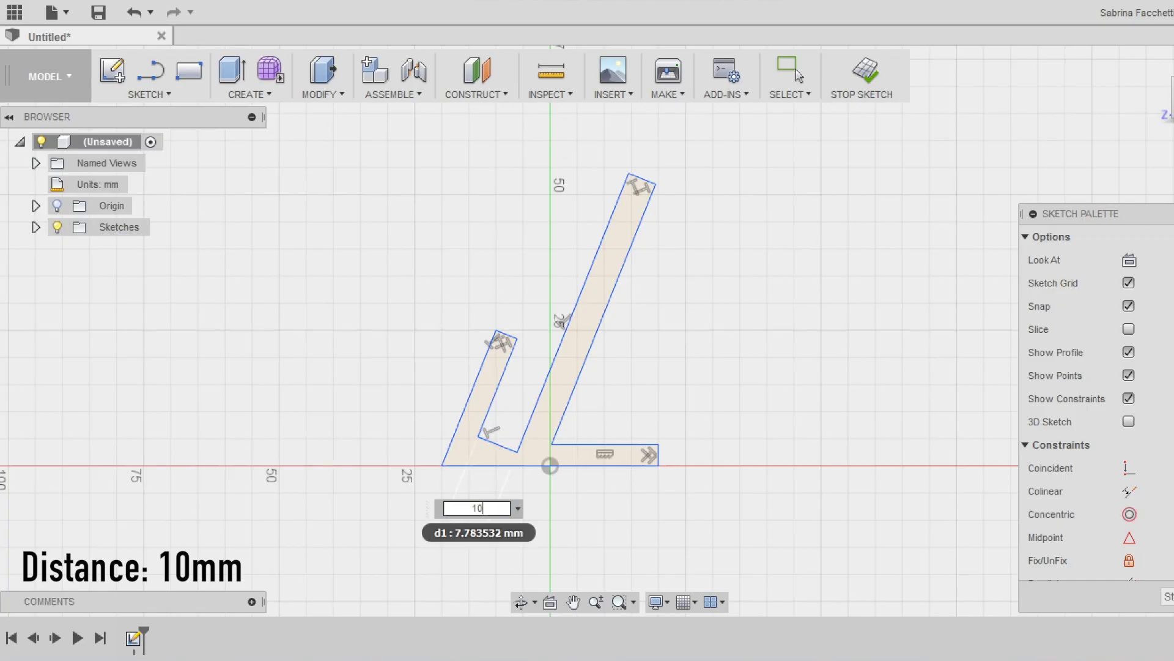
{"action": "key", "text": "Return"}
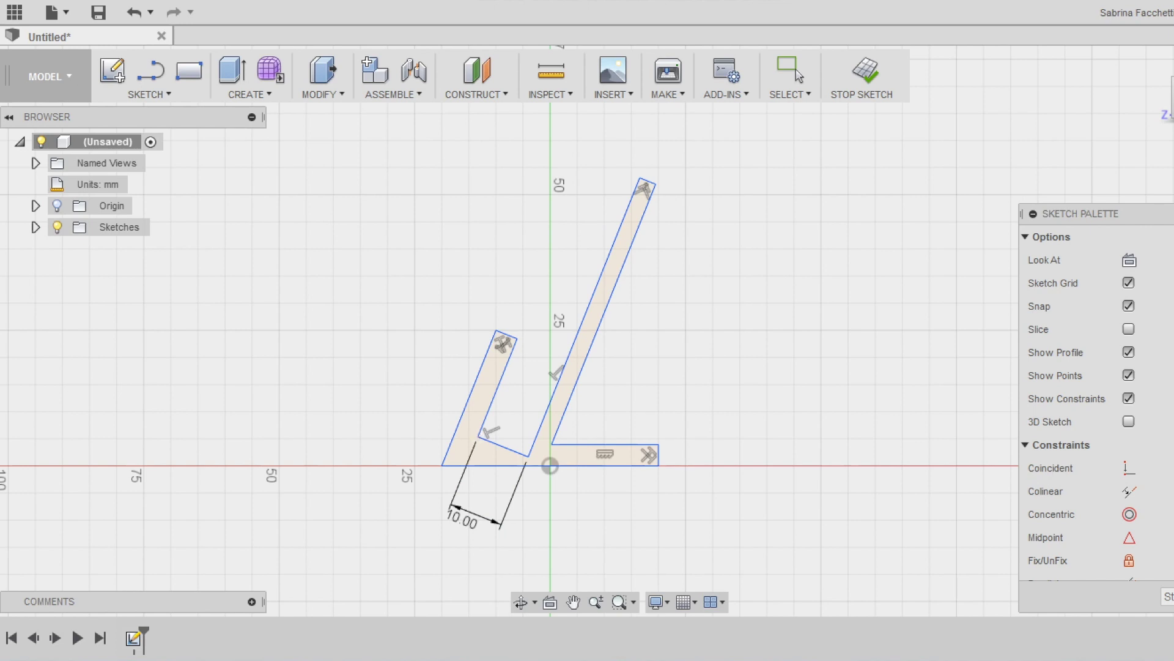
Dimension the slot-side edge of the long slanted arm to 70 mm
{"action": "left_click", "coordinate": [149, 95]}
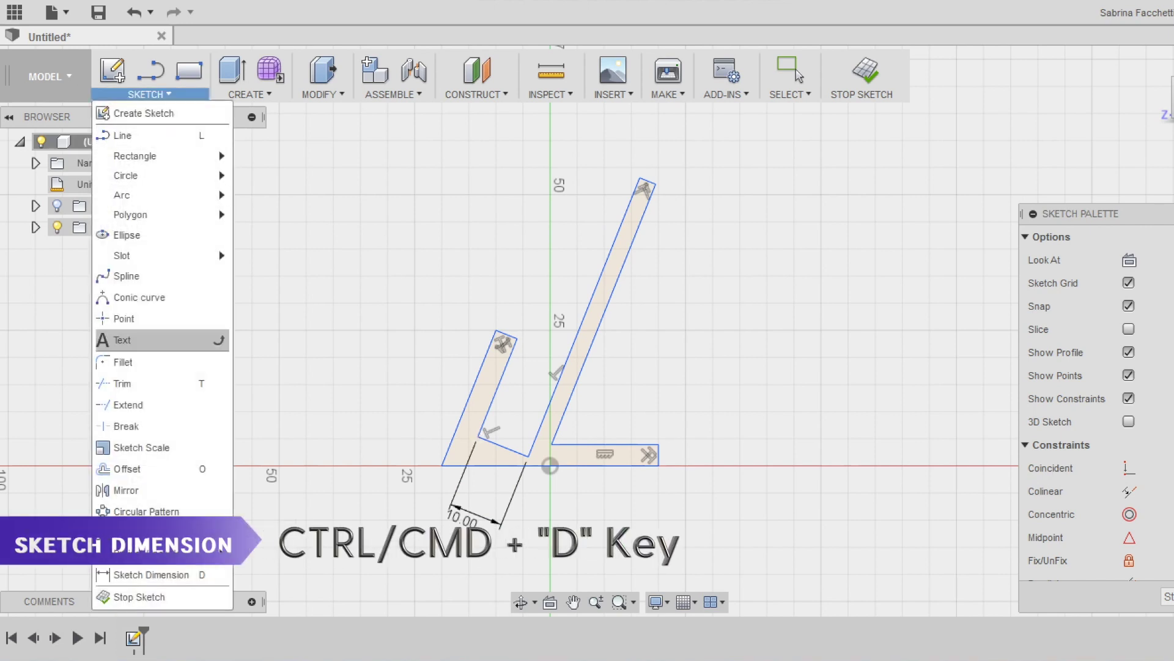
{"action": "left_click", "coordinate": [150, 574]}
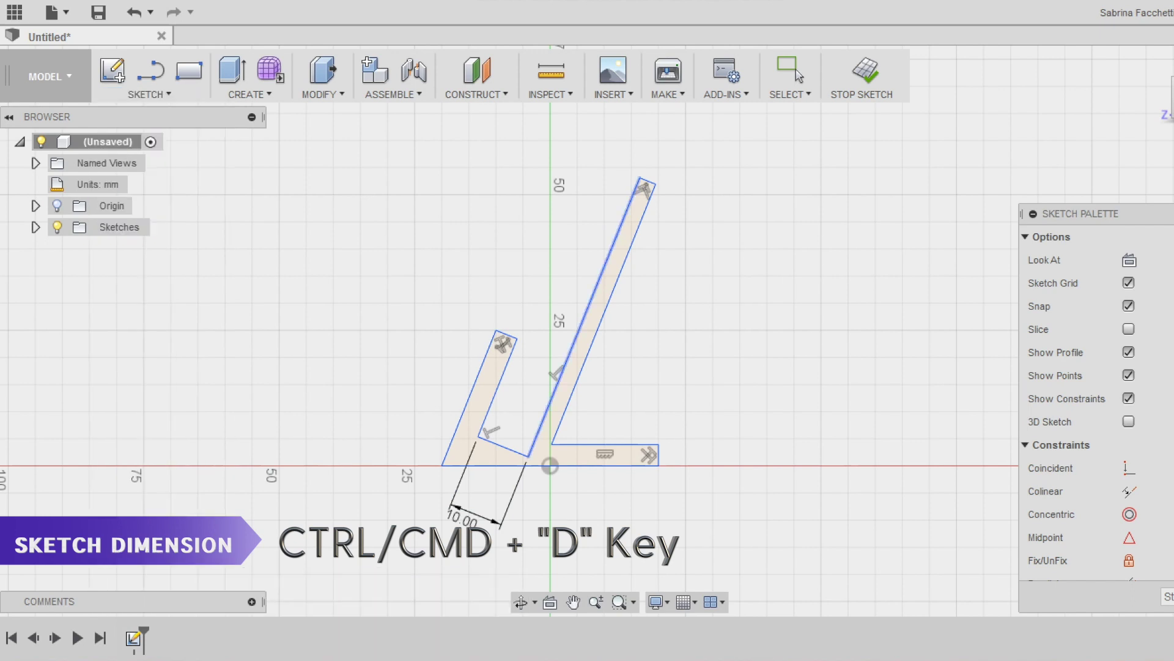
{"action": "left_click", "coordinate": [584, 317]}
{"action": "left_click", "coordinate": [655, 367]}
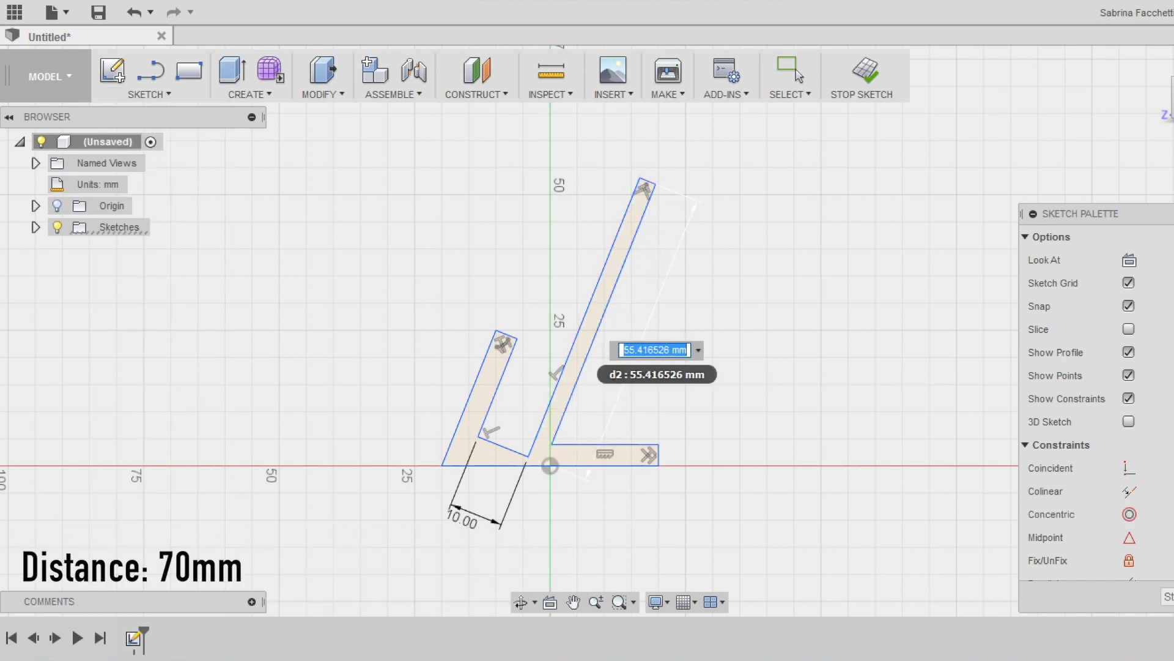
{"action": "type", "text": "70"}
{"action": "key", "text": "Return"}
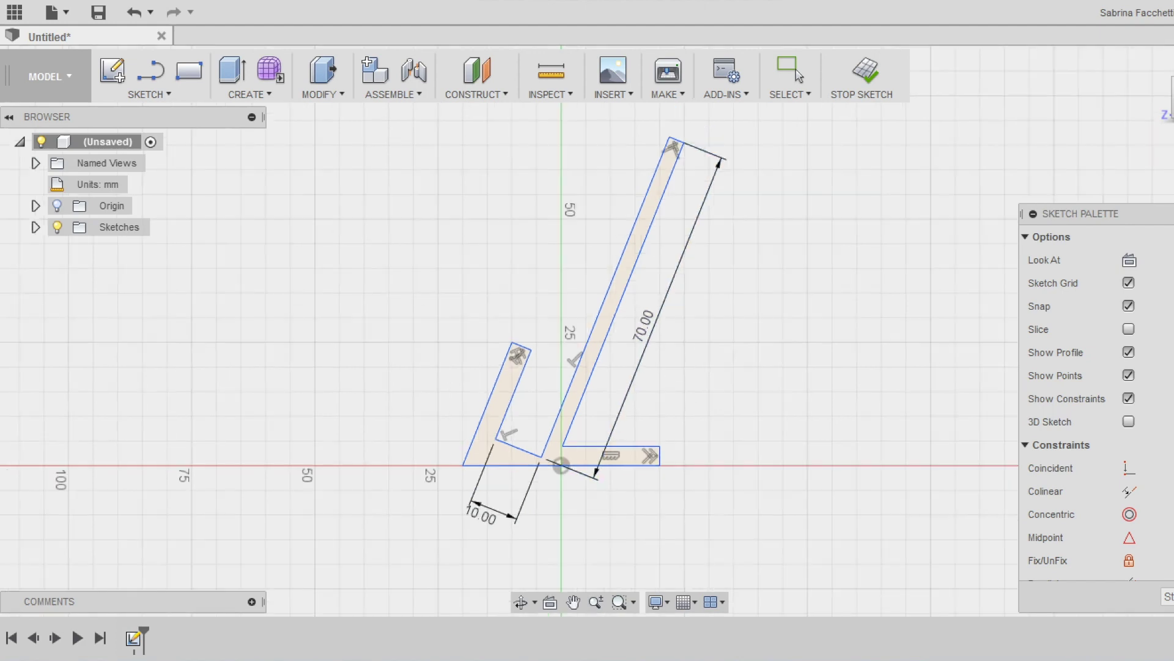
Dimension the end edge of the short slanted arm to 5 mm
{"action": "left_click", "coordinate": [149, 94]}
{"action": "left_click", "coordinate": [151, 574]}
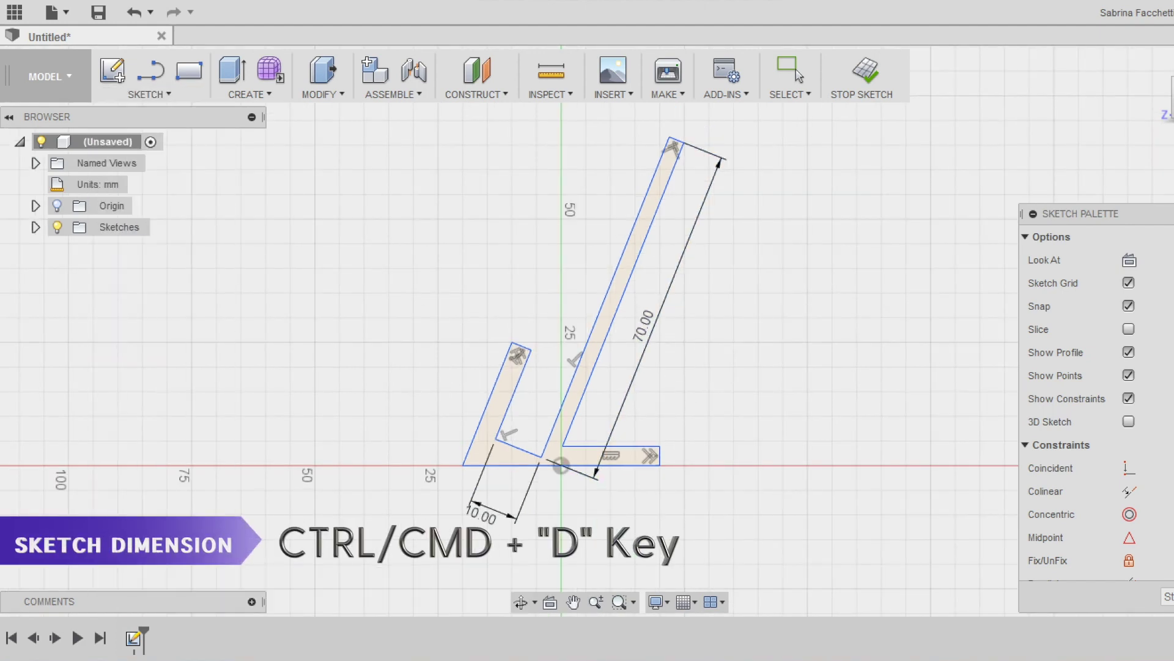
{"action": "left_click", "coordinate": [529, 331]}
{"action": "type", "text": "5"}
{"action": "key", "text": "Return"}
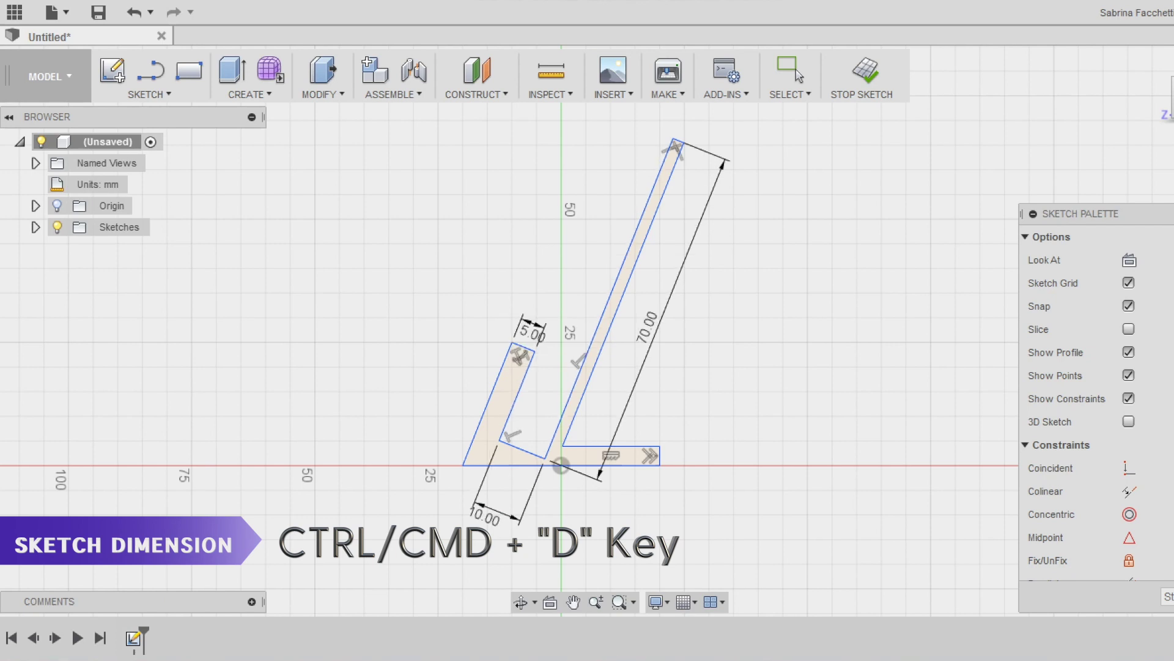
Dimension the end edge of the long slanted arm to 5 mm
{"action": "left_click", "coordinate": [149, 94]}
{"action": "left_click", "coordinate": [151, 574]}
{"action": "scroll", "coordinate": [742, 141], "scroll_direction": "up", "scroll_amount": 3}
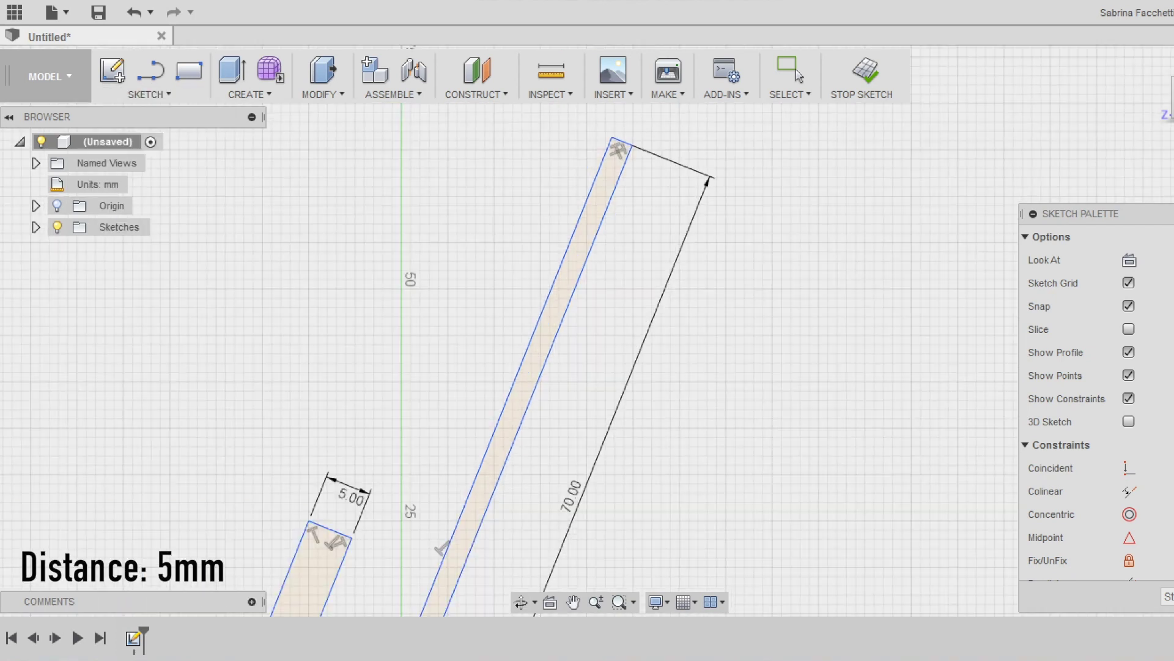
{"action": "left_click", "coordinate": [620, 142]}
{"action": "left_click", "coordinate": [642, 150]}
{"action": "type", "text": "5"}
{"action": "key", "text": "Return"}
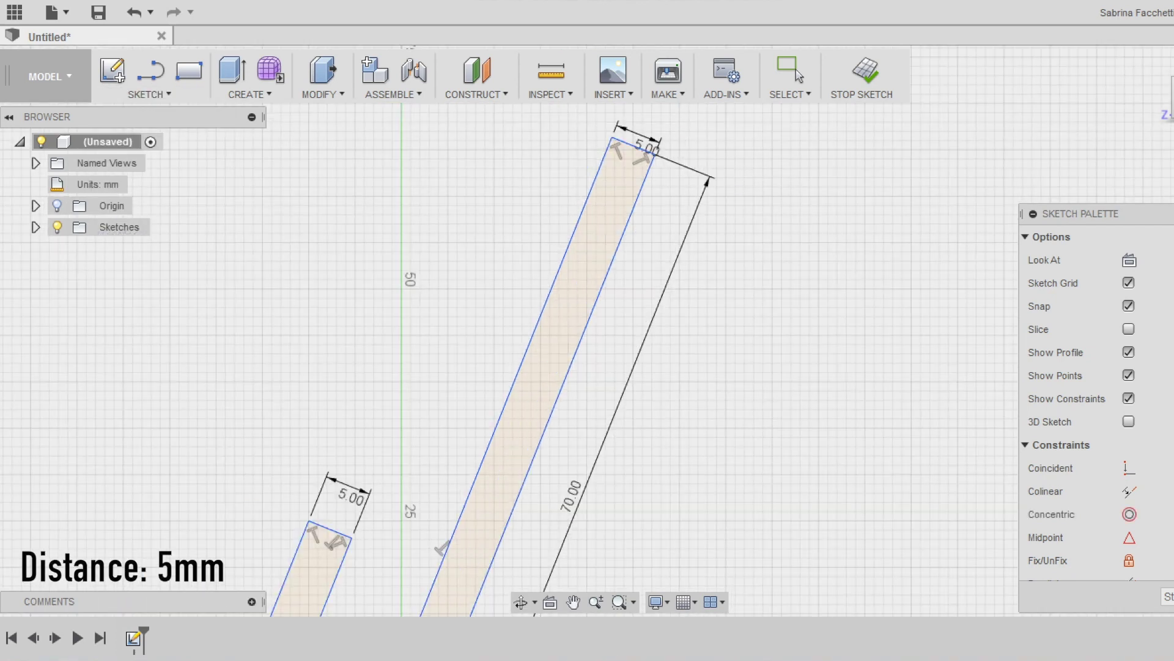
Dimension the height of the slot's lowest corner above the base edge to 2.5 mm and move the base edge back onto the horizontal axis
{"action": "scroll", "coordinate": [643, 149], "scroll_direction": "down", "scroll_amount": 3}
{"action": "scroll", "coordinate": [482, 533], "scroll_direction": "up", "scroll_amount": 3}
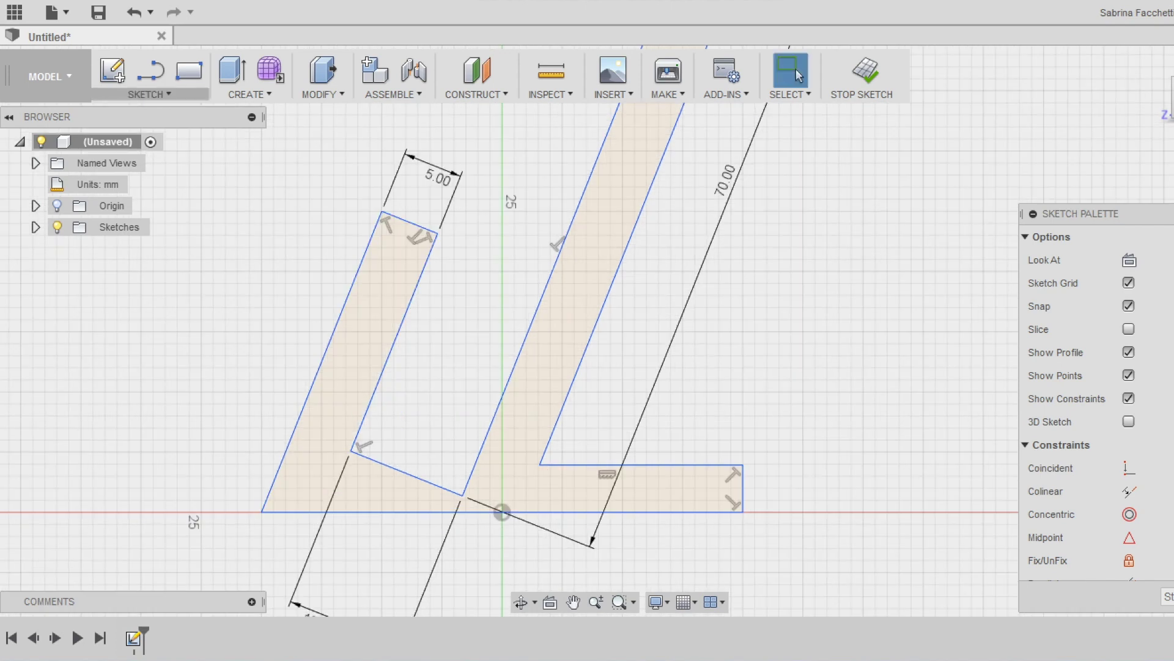
{"action": "left_click", "coordinate": [149, 94]}
{"action": "left_click", "coordinate": [151, 575]}
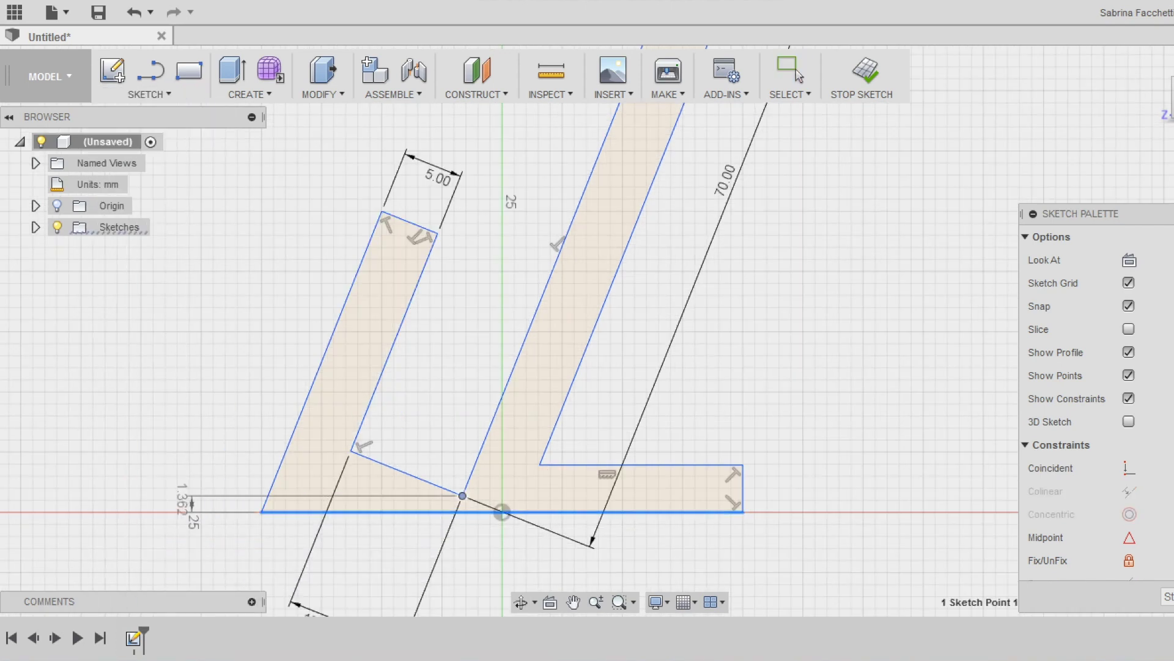
{"action": "left_click", "coordinate": [184, 499]}
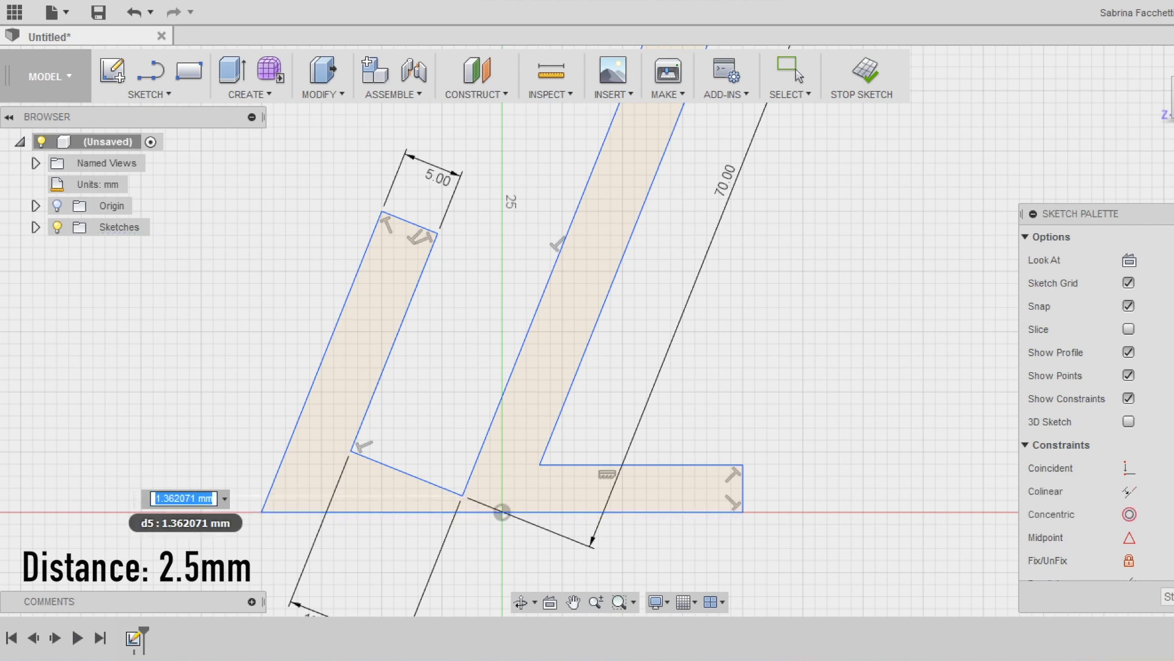
{"action": "type", "text": "2.5"}
{"action": "key", "text": "Return"}
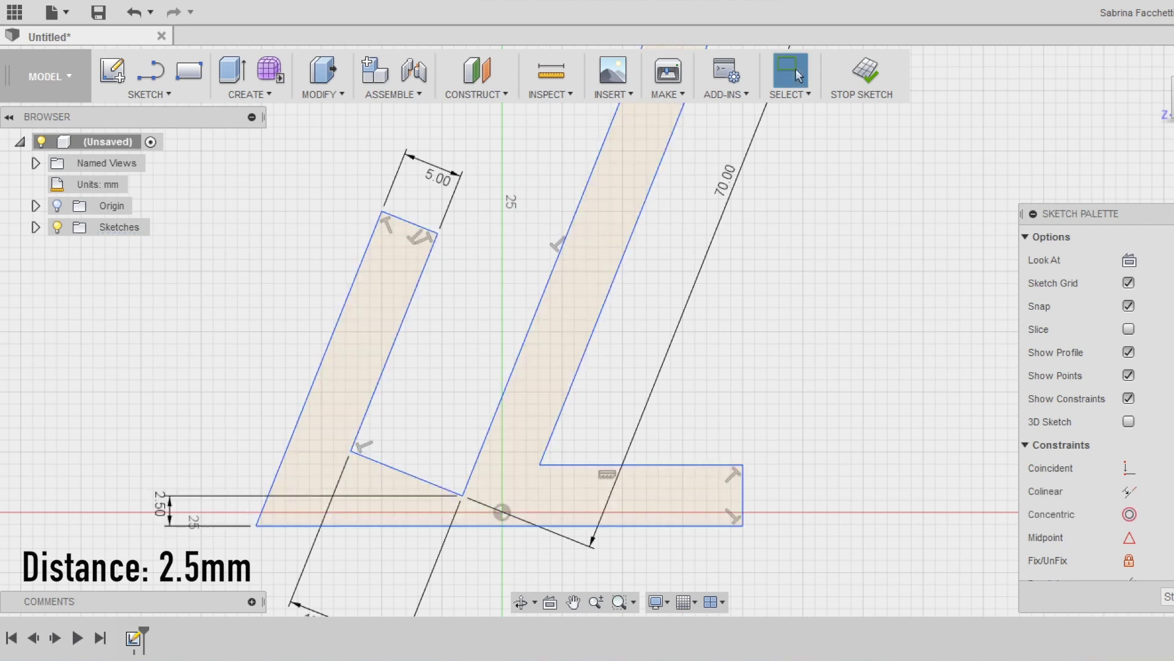
{"action": "left_click_drag", "start_coordinate": [502, 525], "coordinate": [502, 512]}
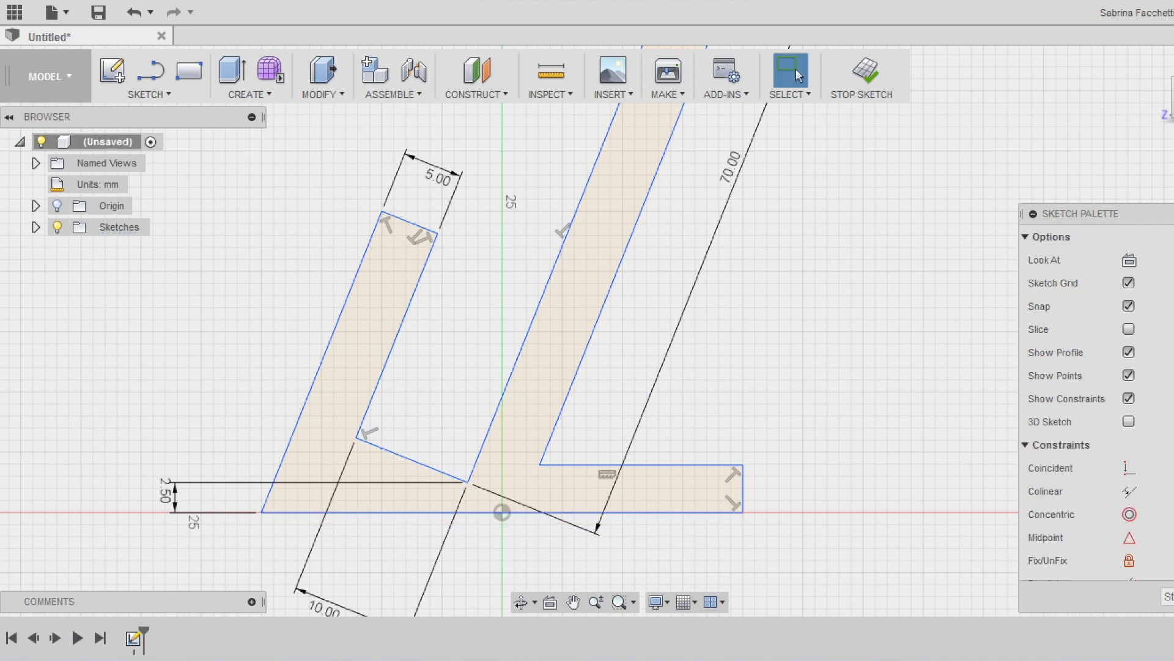
Dimension the foot's vertical end edge to 5 mm and move the base edge back onto the horizontal axis
{"action": "left_click", "coordinate": [150, 95]}
{"action": "left_click", "coordinate": [138, 571]}
{"action": "left_click", "coordinate": [743, 489]}
{"action": "left_click", "coordinate": [774, 492]}
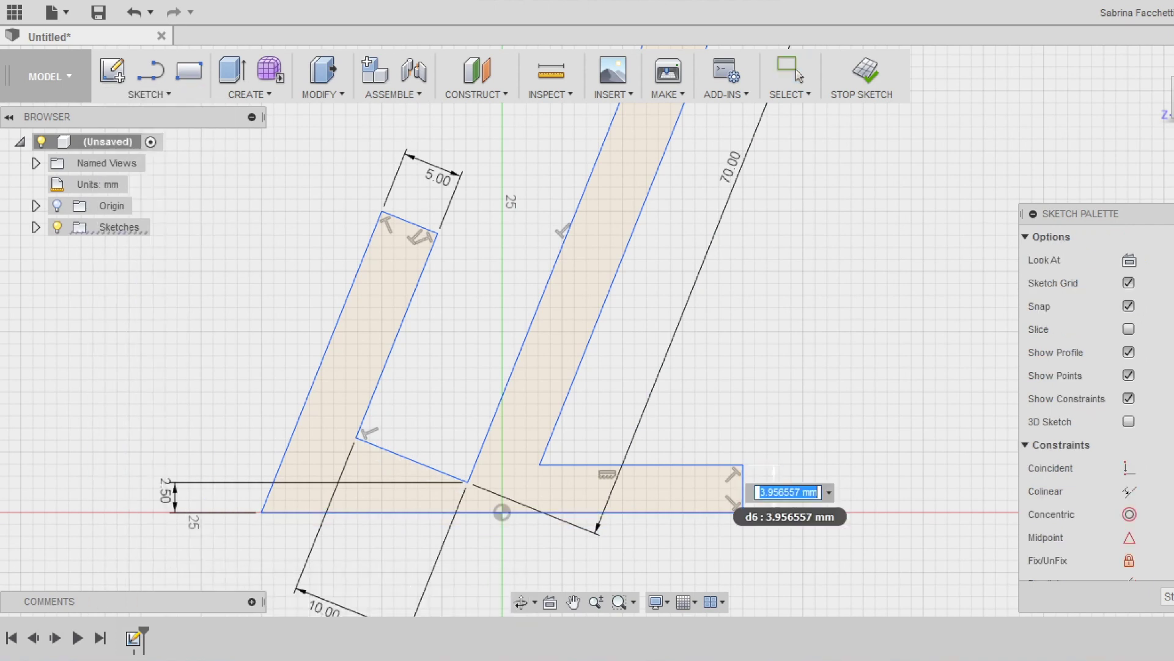
{"action": "key", "text": "Return"}
{"action": "left_click_drag", "start_coordinate": [706, 525], "coordinate": [707, 513]}
{"action": "scroll", "coordinate": [706, 516], "scroll_direction": "down", "scroll_amount": 3}
Dimension the inner edge of the short slanted arm, along the slot, to 20 mm
{"action": "left_click", "coordinate": [149, 94]}
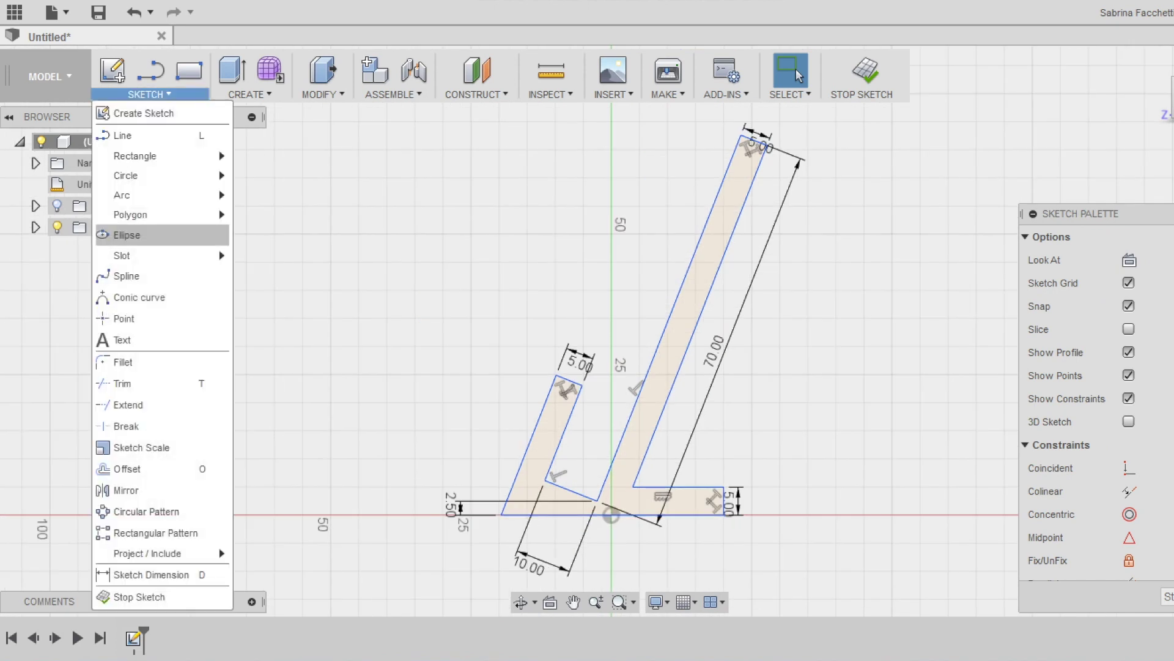
{"action": "left_click", "coordinate": [138, 571]}
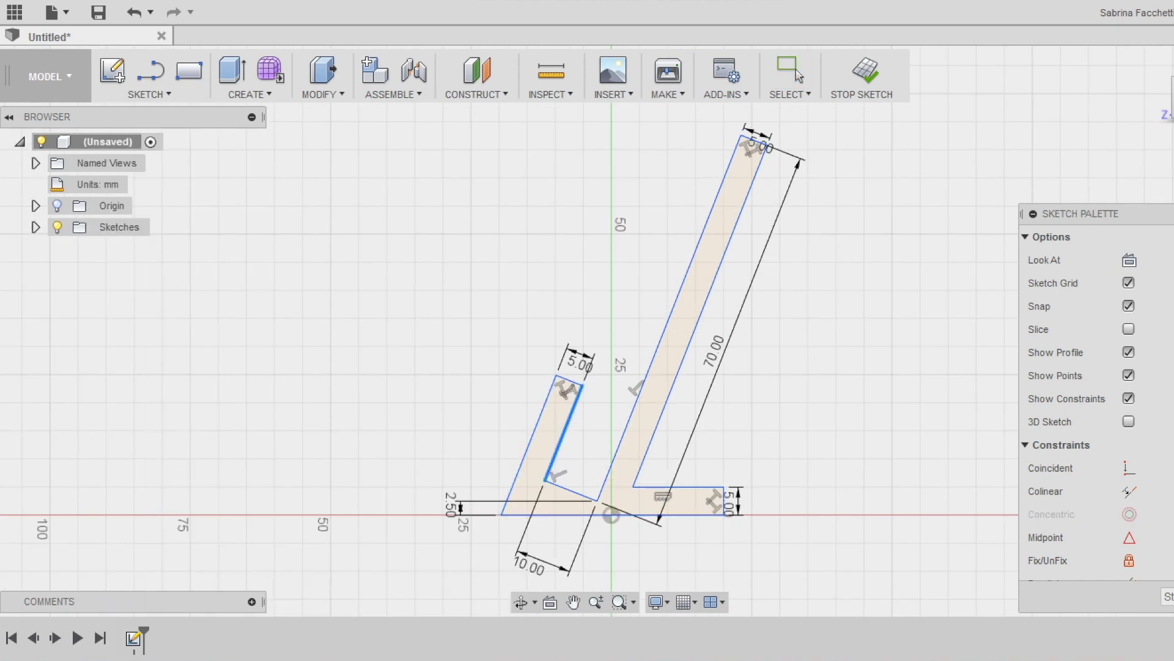
{"action": "left_click", "coordinate": [563, 433]}
{"action": "left_click", "coordinate": [552, 361]}
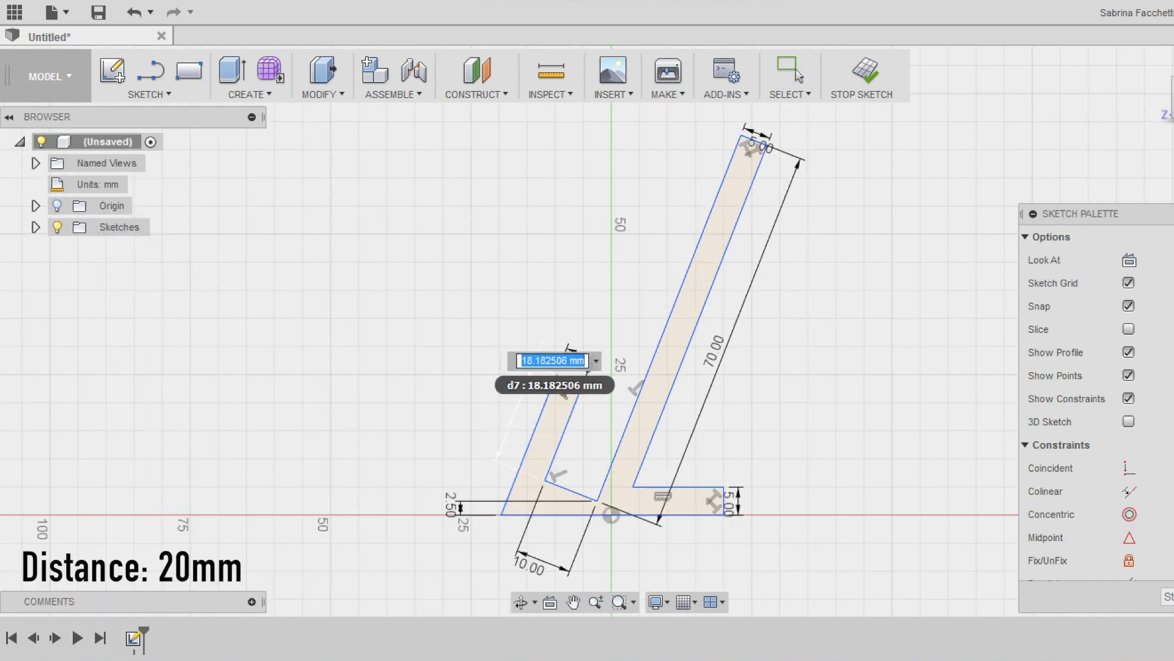
{"action": "key", "text": "Return"}
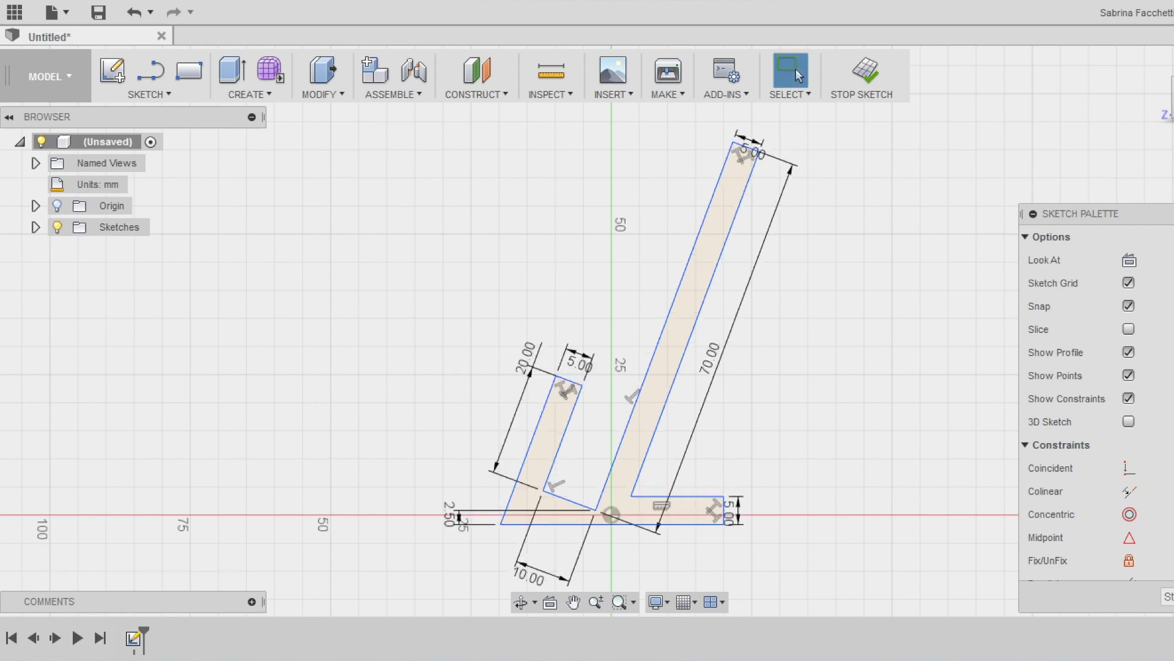
Dimension the length of the base edge to 40 mm
{"action": "left_click", "coordinate": [149, 94]}
{"action": "left_click", "coordinate": [138, 574]}
{"action": "left_click", "coordinate": [619, 524]}
{"action": "left_click", "coordinate": [621, 570]}
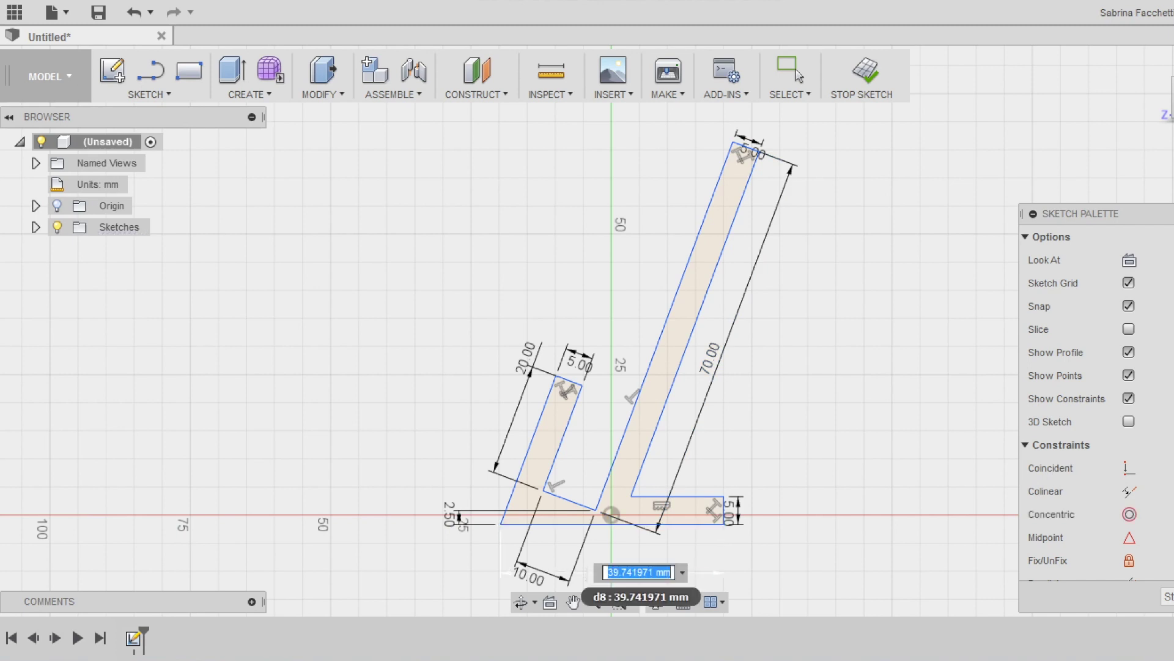
{"action": "type", "text": "40"}
{"action": "key", "text": "Return"}
Dimension the angle between the short arm's outer edge and the base edge to 70° and move the base edge back onto the horizontal axis
{"action": "left_click", "coordinate": [149, 95]}
{"action": "scroll", "coordinate": [592, 488], "scroll_direction": "up", "scroll_amount": 3}
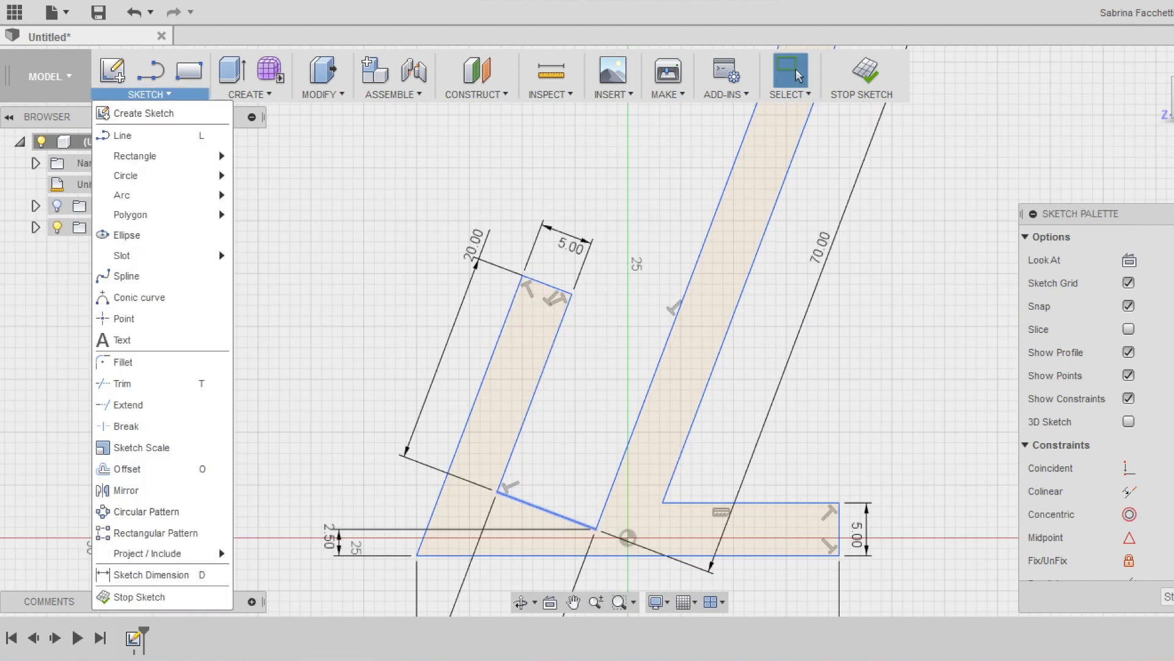
{"action": "left_click", "coordinate": [138, 574]}
{"action": "left_click", "coordinate": [469, 416]}
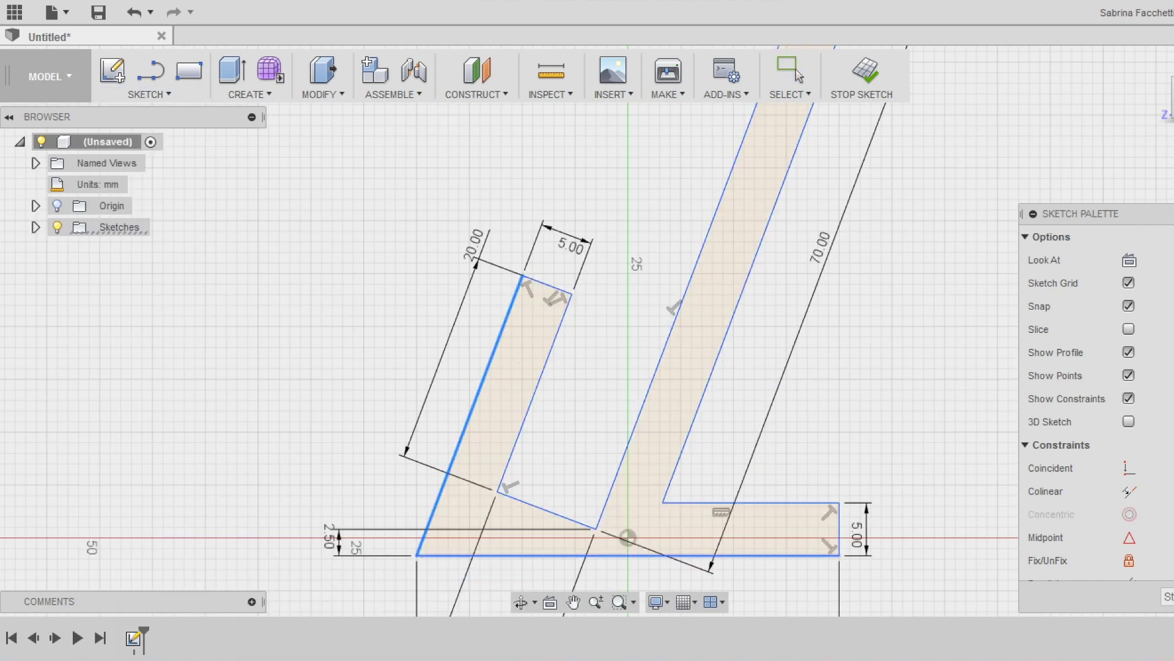
{"action": "left_click", "coordinate": [539, 555]}
{"action": "left_click", "coordinate": [551, 459]}
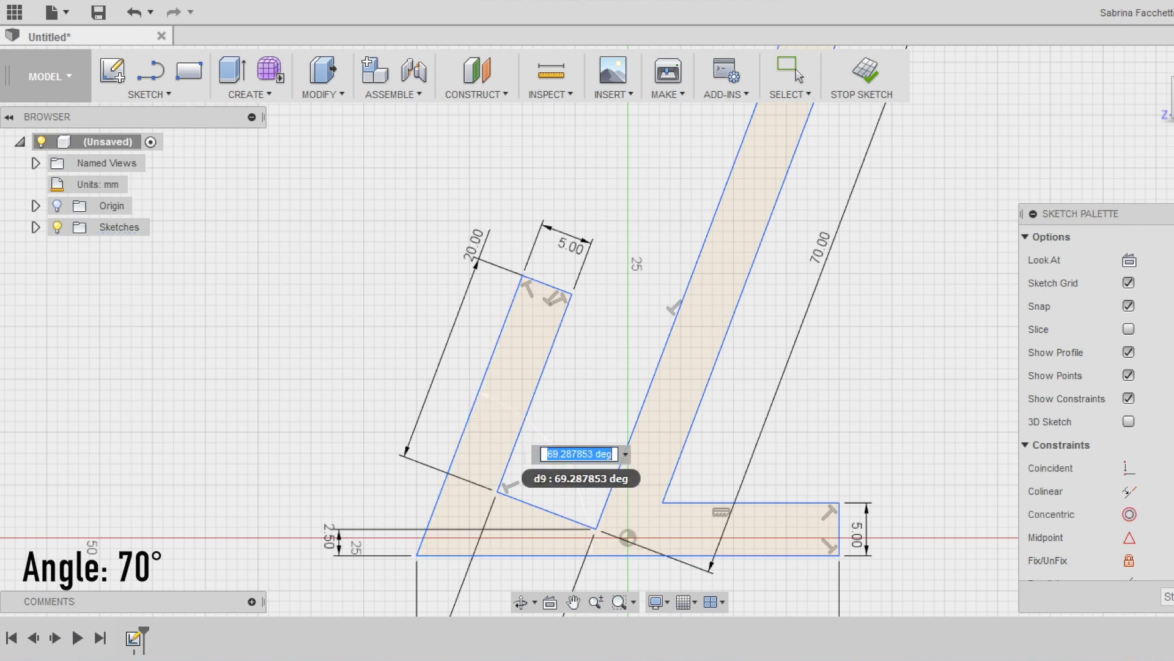
{"action": "type", "text": "70"}
{"action": "key", "text": "Return"}
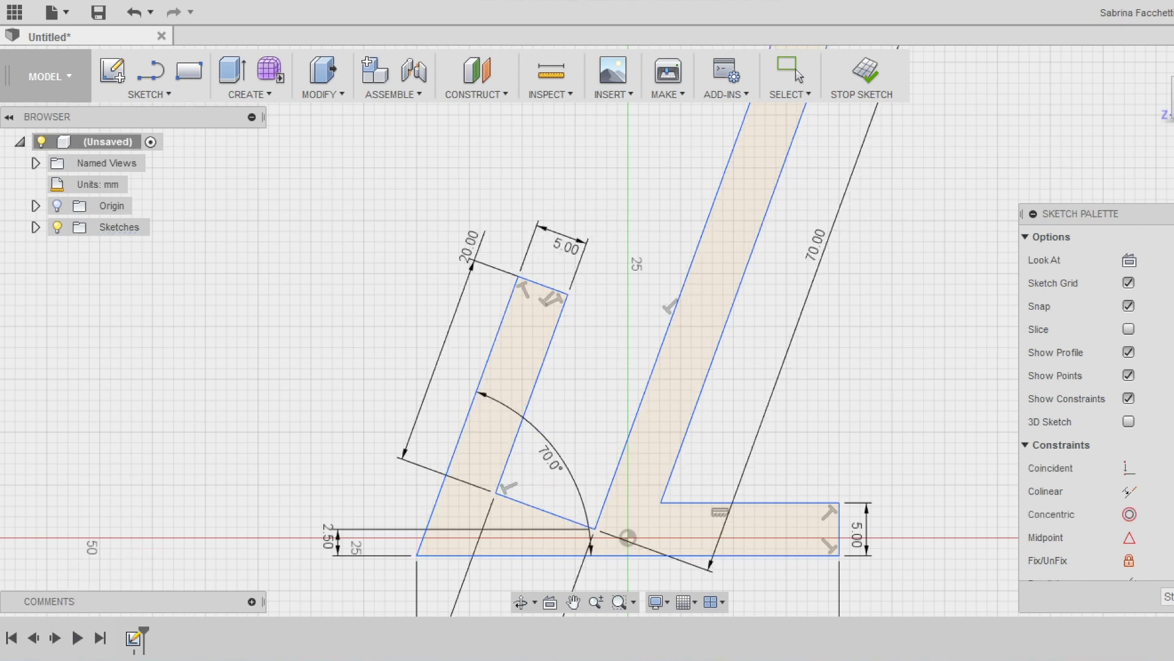
{"action": "scroll", "coordinate": [385, 400], "scroll_direction": "down", "scroll_amount": 3}
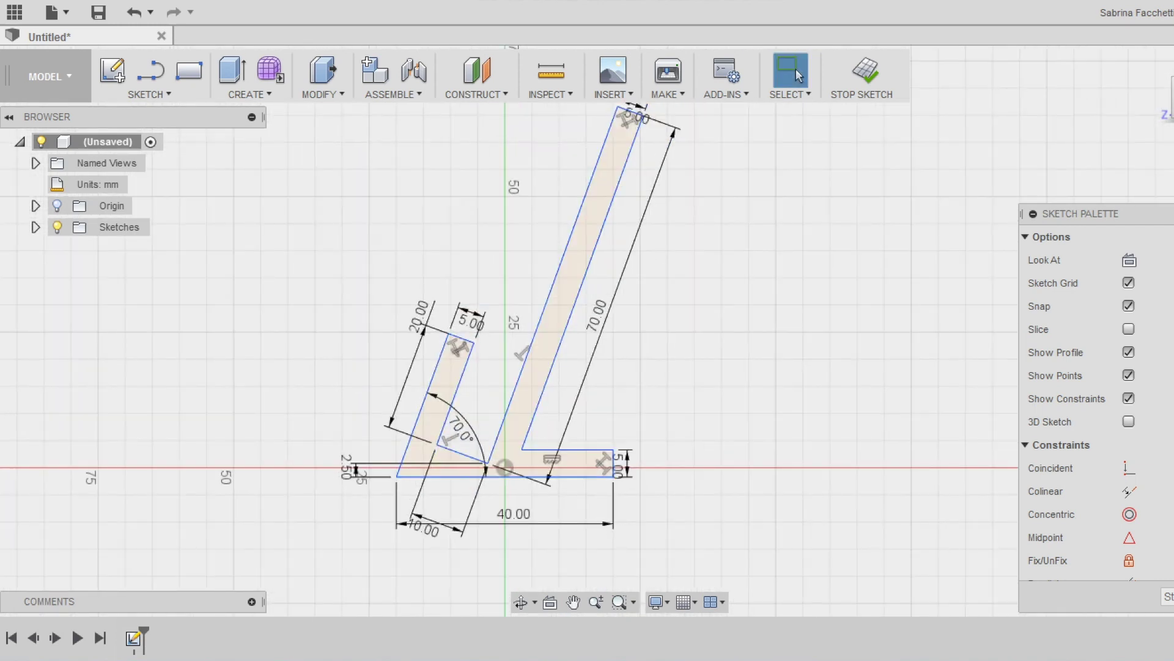
{"action": "left_click_drag", "start_coordinate": [508, 475], "coordinate": [502, 465]}
Extrude the stand profile symmetrically as a new body with a distance of 35 mm per side
{"action": "key", "text": "e"}
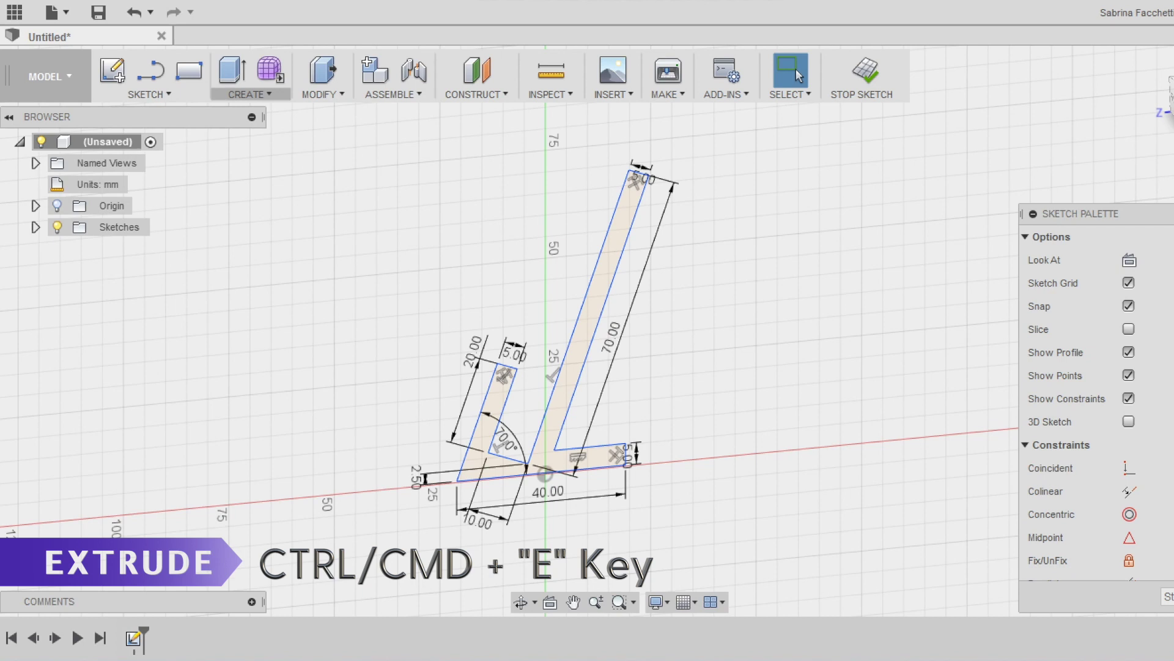
{"action": "left_click", "coordinate": [250, 94]}
{"action": "left_click", "coordinate": [252, 136]}
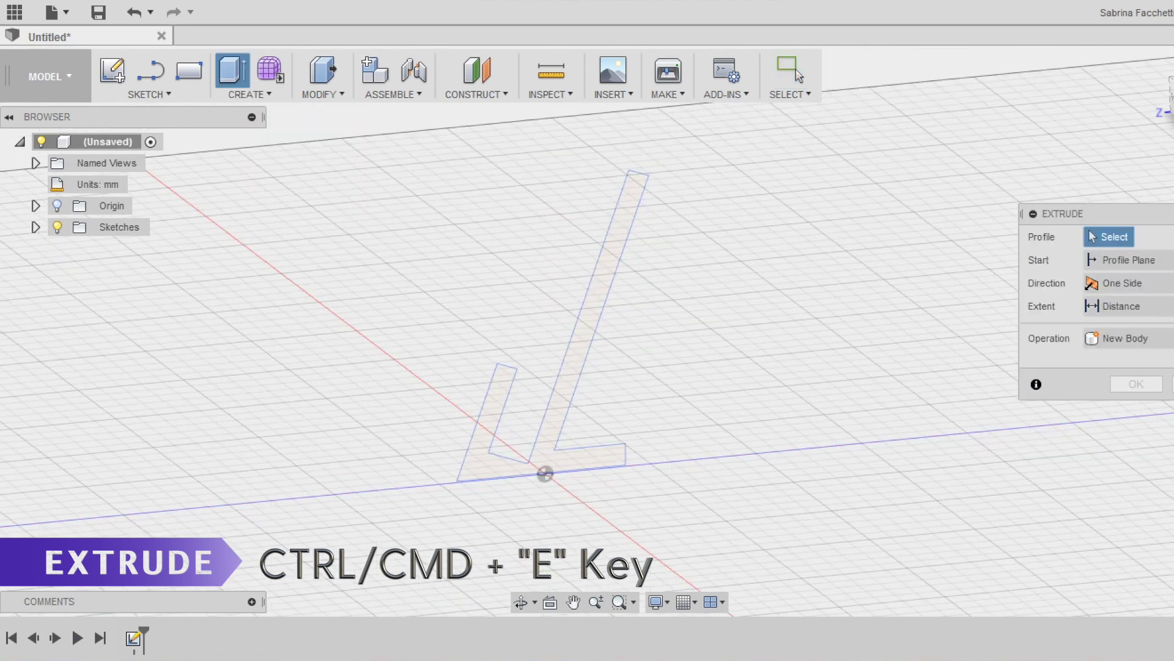
{"action": "left_click", "coordinate": [579, 334]}
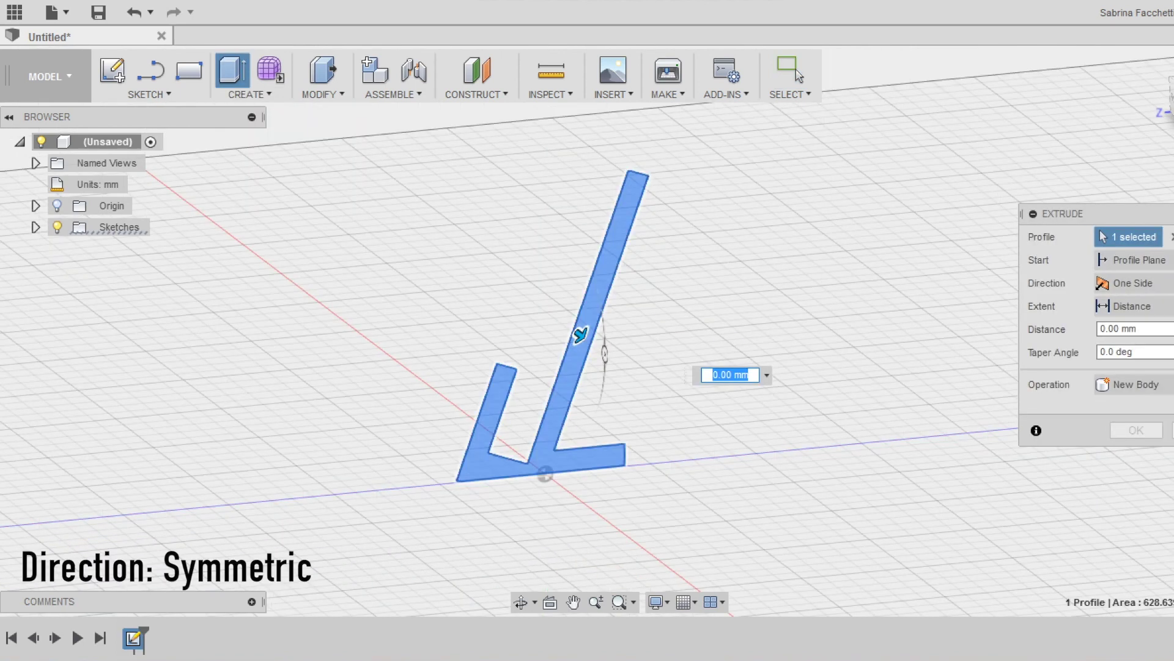
{"action": "left_click", "coordinate": [1133, 283]}
{"action": "left_click", "coordinate": [1133, 351]}
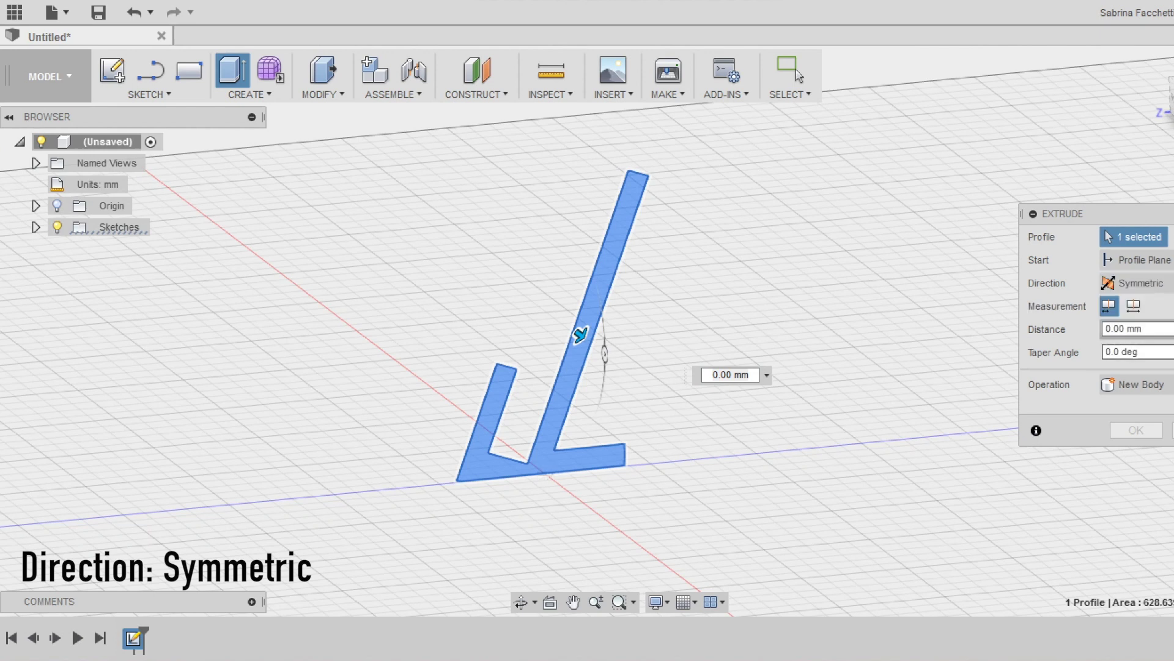
{"action": "type", "text": "35"}
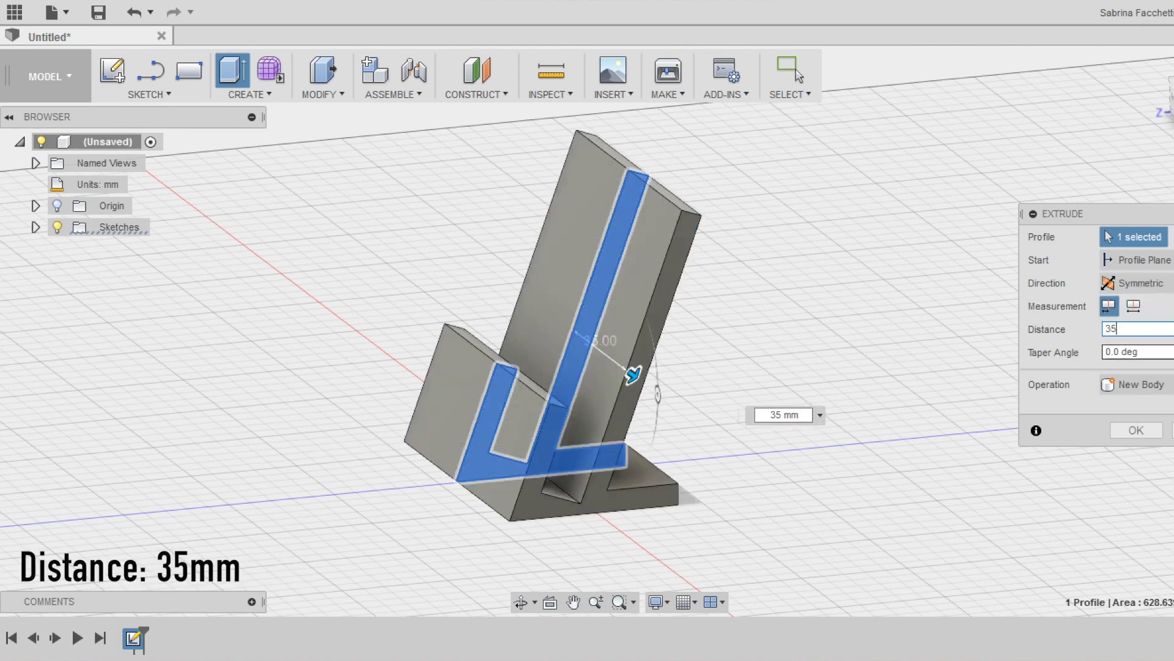
{"action": "key", "text": "Return"}
Fillet the two inner bottom edges of the slot between the arms with a 4 mm radius
{"action": "middle_click_drag", "start_coordinate": [679, 379], "coordinate": [838, 373], "text": "shift"}
{"action": "middle_click_drag", "start_coordinate": [306, 324], "coordinate": [122, 346], "text": "shift"}
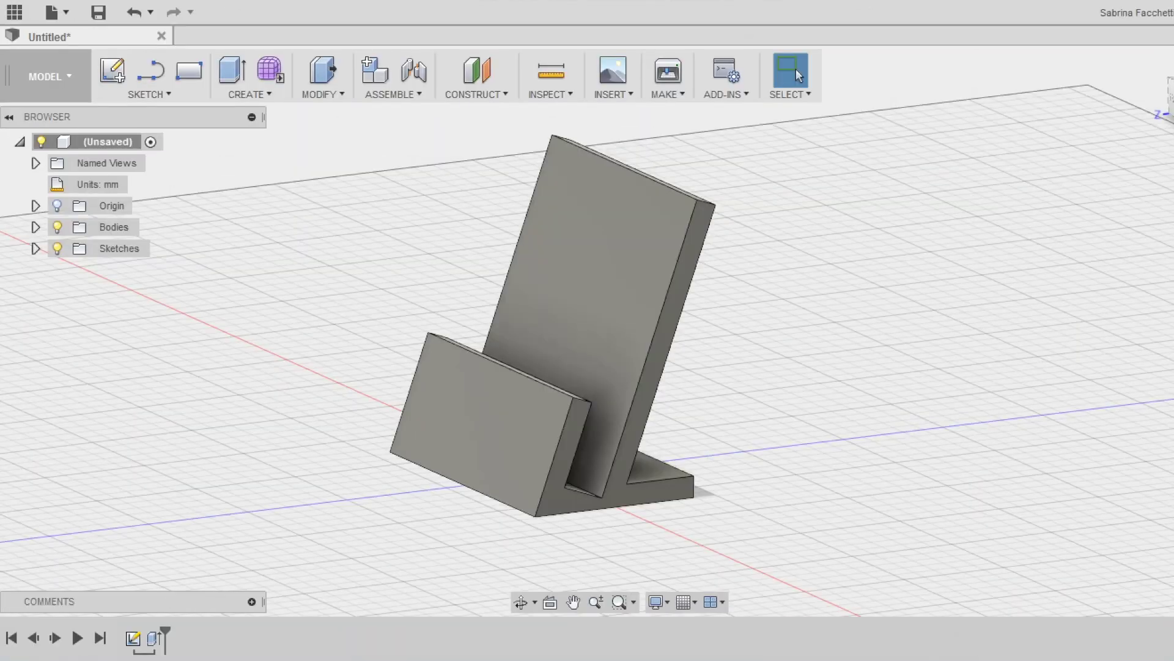
{"action": "left_click", "coordinate": [322, 77]}
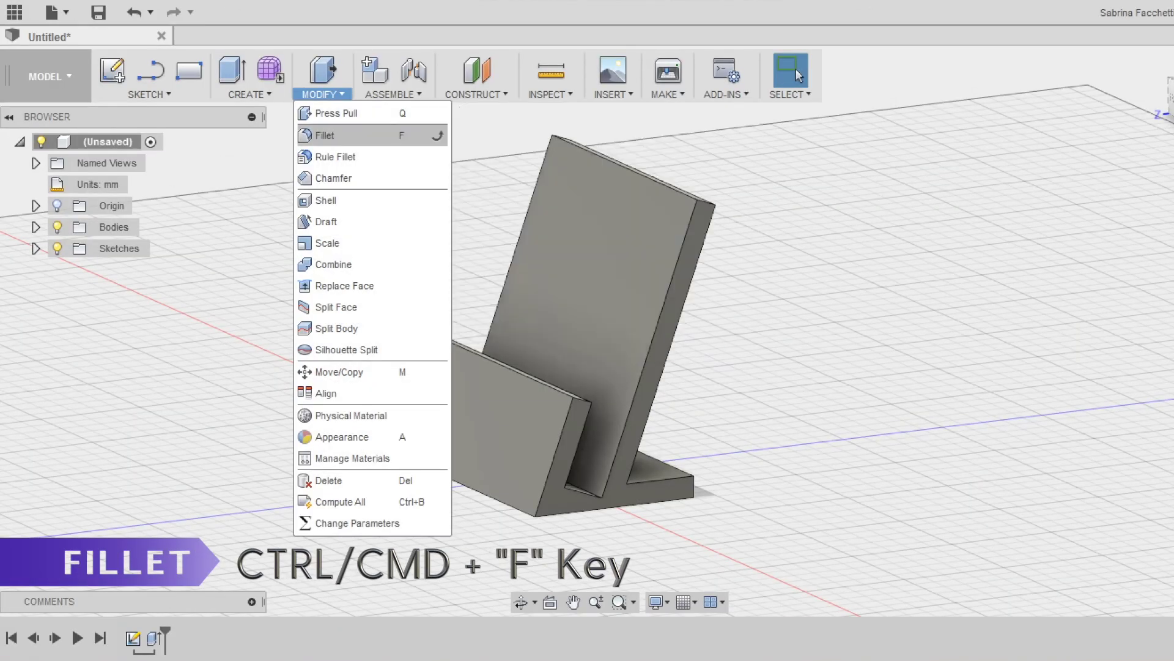
{"action": "left_click", "coordinate": [333, 136]}
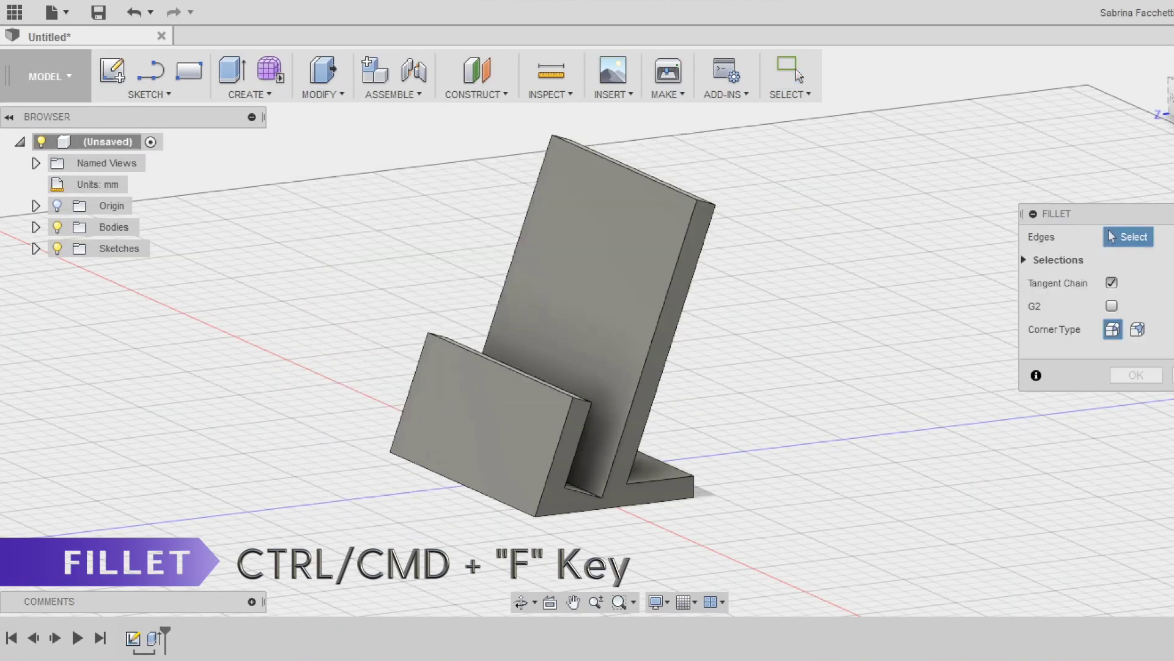
{"action": "middle_click_drag", "start_coordinate": [673, 287], "coordinate": [553, 325], "text": "shift"}
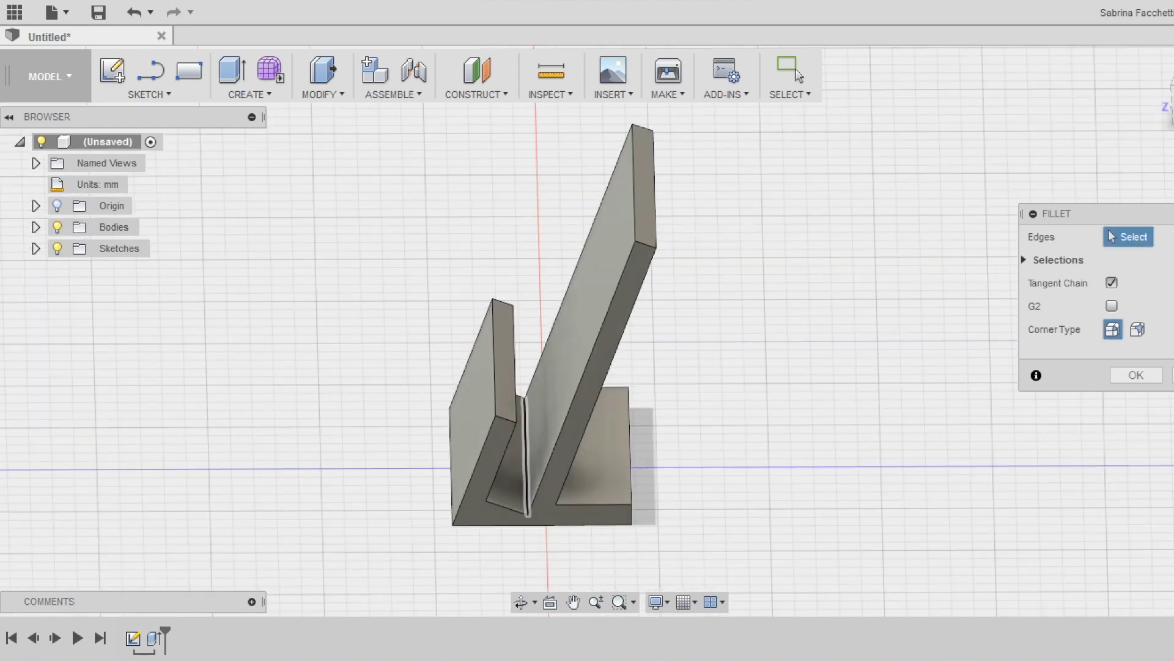
{"action": "left_click", "coordinate": [522, 454]}
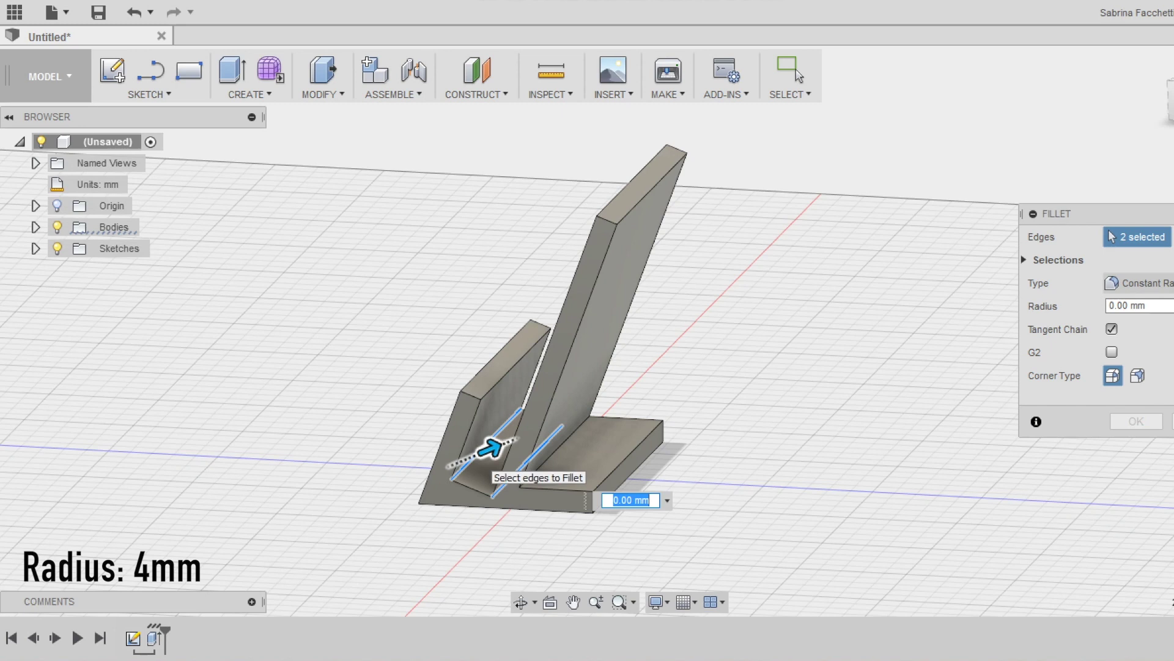
{"action": "type", "text": "4"}
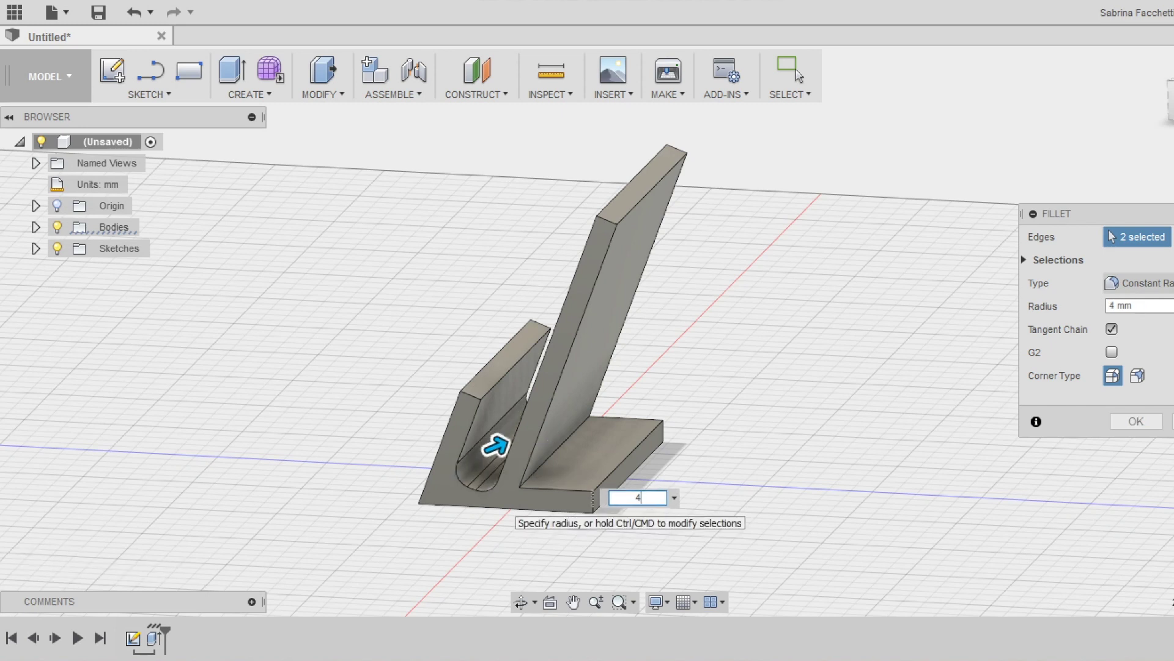
{"action": "key", "text": "Return"}
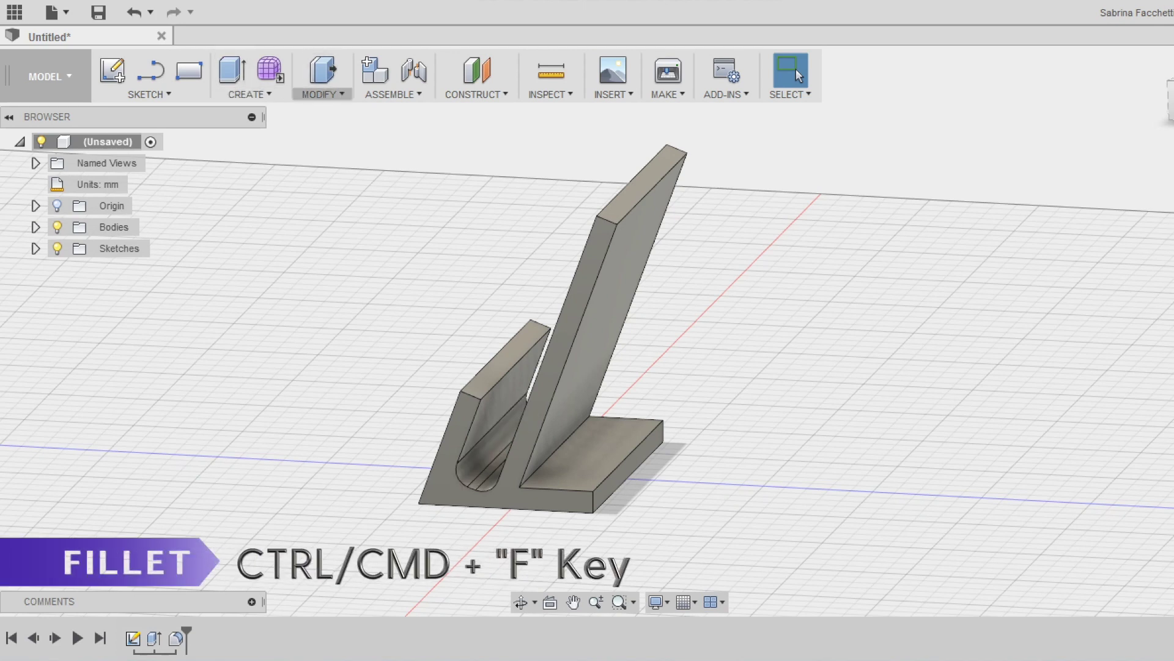
Fillet the inside edge where the back of the long slanted arm meets the foot with a 10 mm radius
{"action": "left_click", "coordinate": [323, 94]}
{"action": "left_click", "coordinate": [331, 135]}
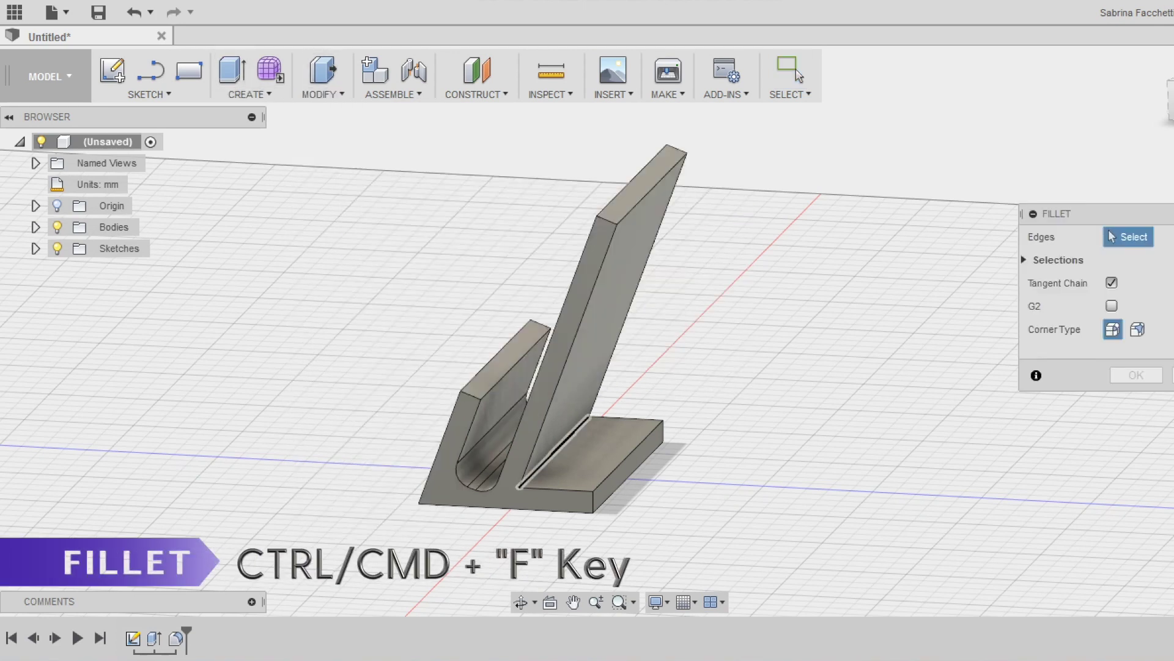
{"action": "left_click", "coordinate": [554, 453]}
{"action": "type", "text": "20"}
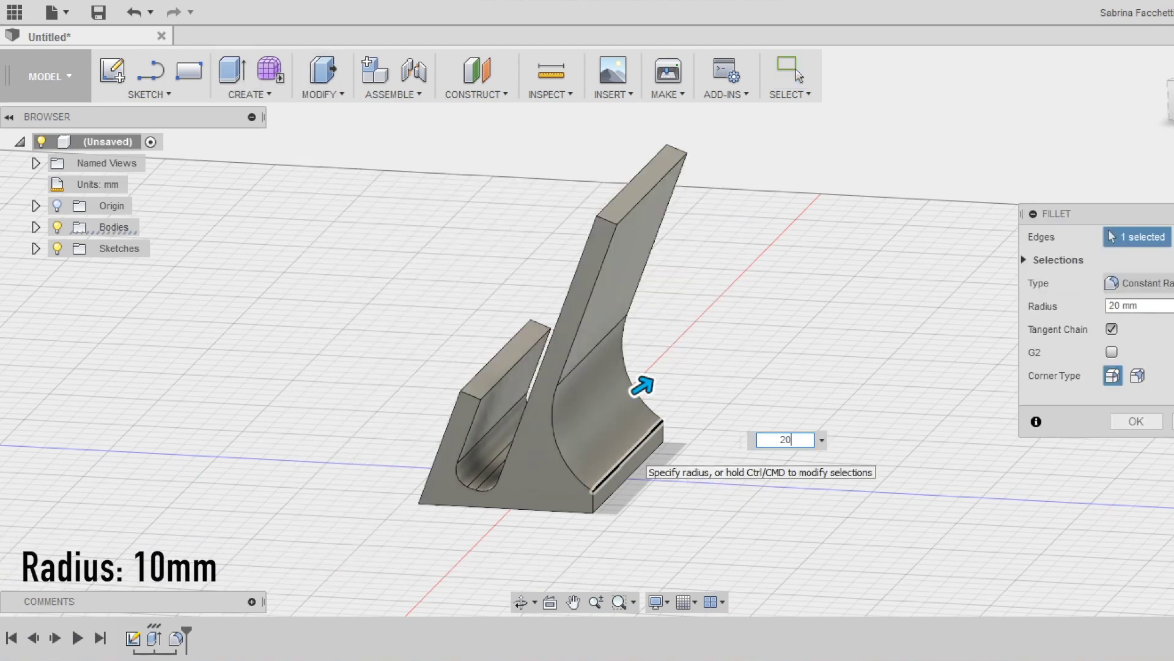
{"action": "key", "text": "Return"}
{"action": "type", "text": "10"}
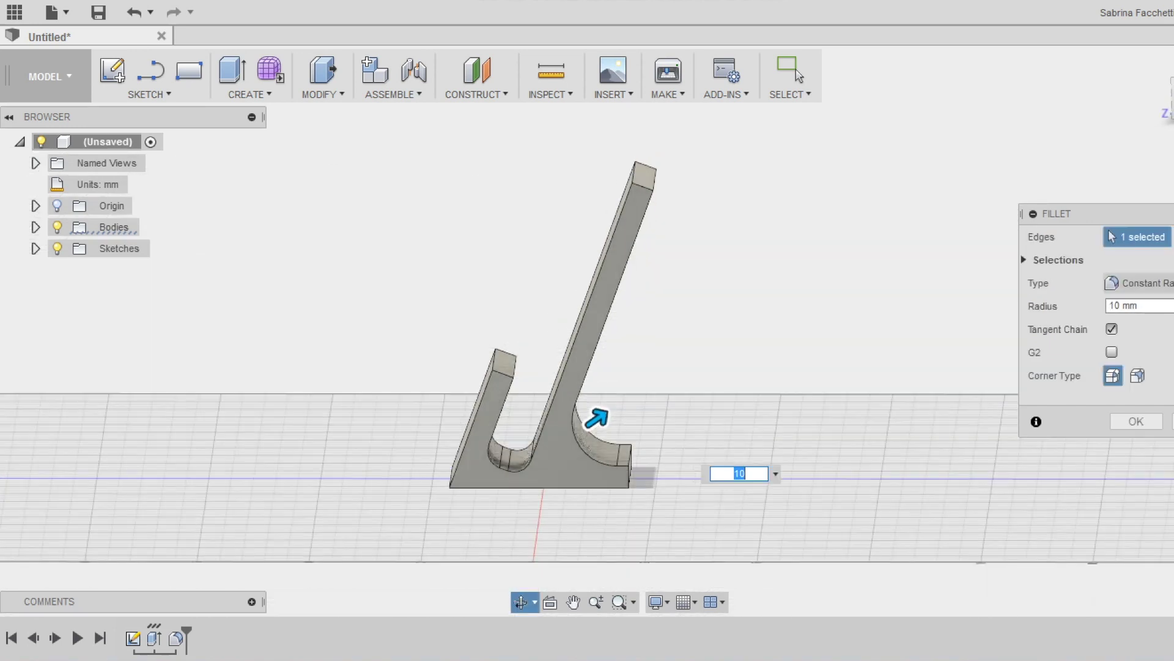
{"action": "key", "text": "Return"}
Start another fillet and select the four end-face edges of the long arm and the long edges along its near side
{"action": "left_click", "coordinate": [323, 73]}
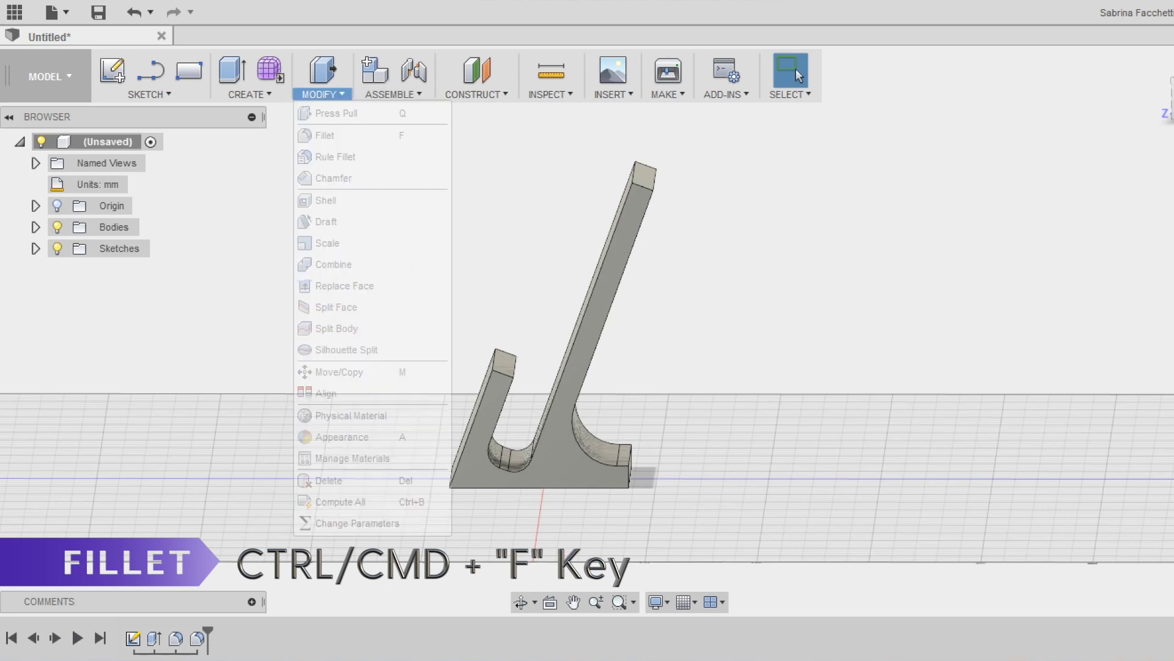
{"action": "left_click", "coordinate": [336, 133]}
{"action": "left_click", "coordinate": [643, 173]}
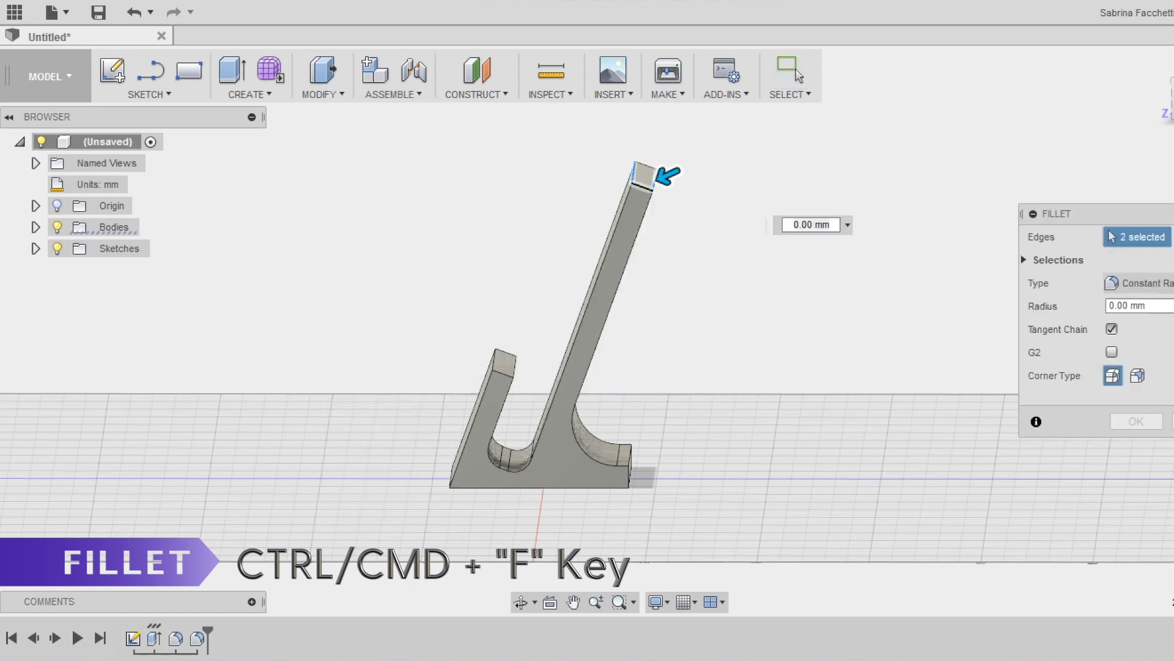
{"action": "scroll", "coordinate": [647, 164], "scroll_direction": "up", "scroll_amount": 3}
{"action": "left_click", "coordinate": [644, 160]}
{"action": "left_click", "coordinate": [605, 197]}
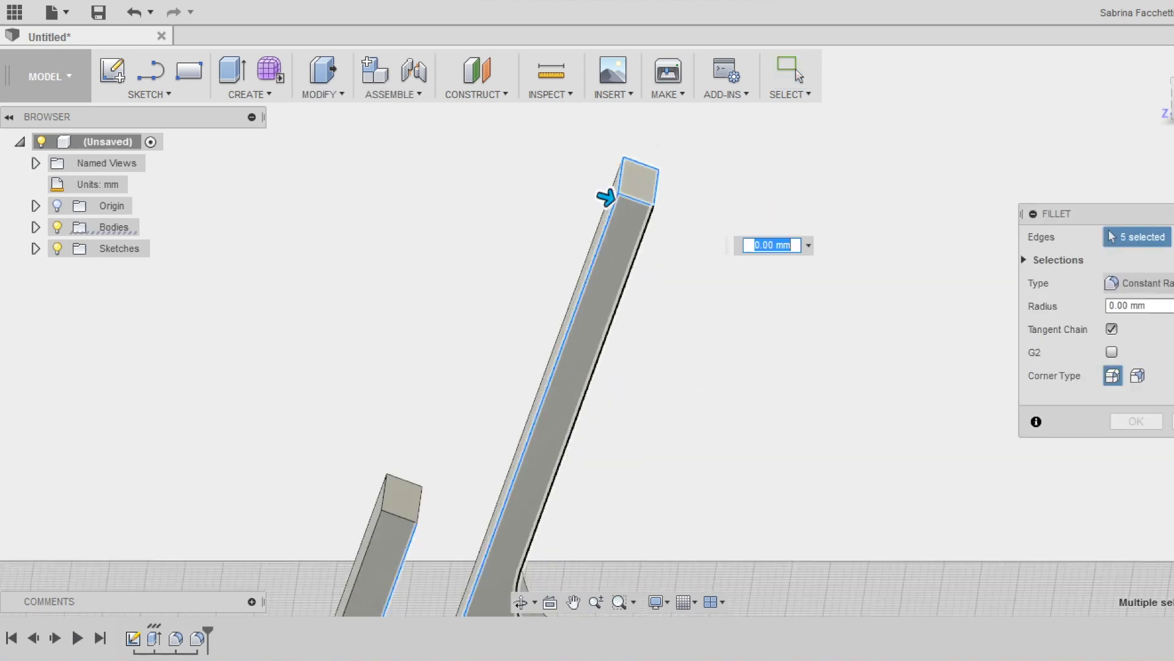
{"action": "left_click", "coordinate": [640, 243]}
Add the short arm's end-face edges and its outer slanted side edges to the fillet selection
{"action": "scroll", "coordinate": [603, 254], "scroll_direction": "down", "scroll_amount": 3}
{"action": "scroll", "coordinate": [490, 404], "scroll_direction": "up", "scroll_amount": 5}
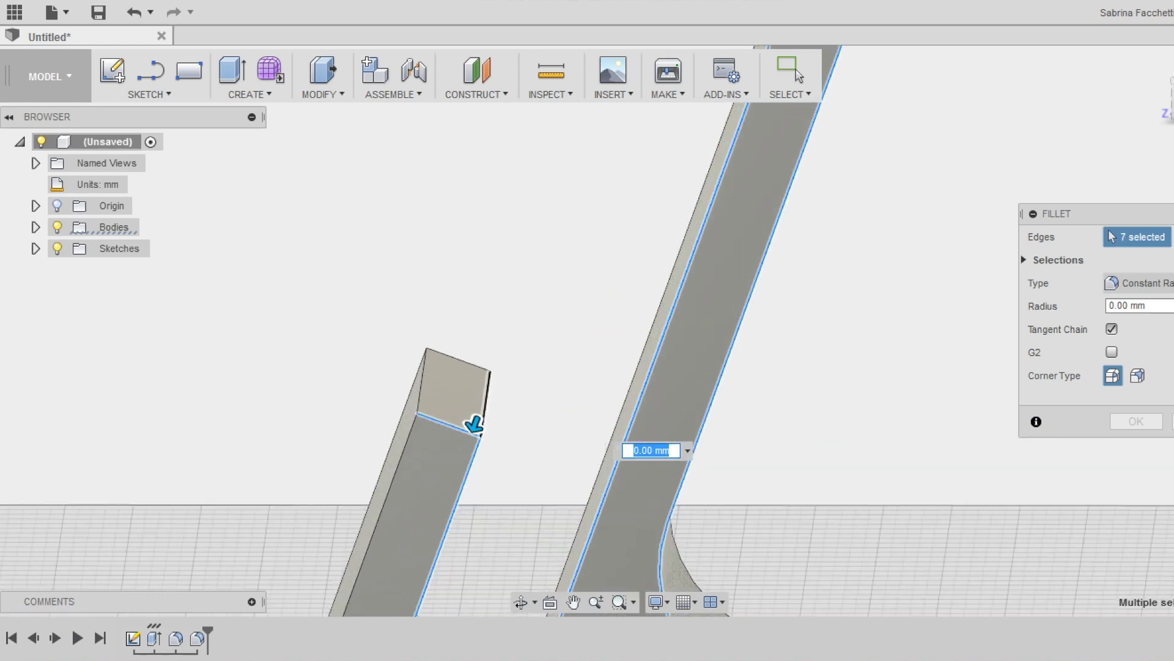
{"action": "left_click", "coordinate": [474, 352]}
{"action": "scroll", "coordinate": [416, 367], "scroll_direction": "down", "scroll_amount": 3}
{"action": "left_click", "coordinate": [402, 414]}
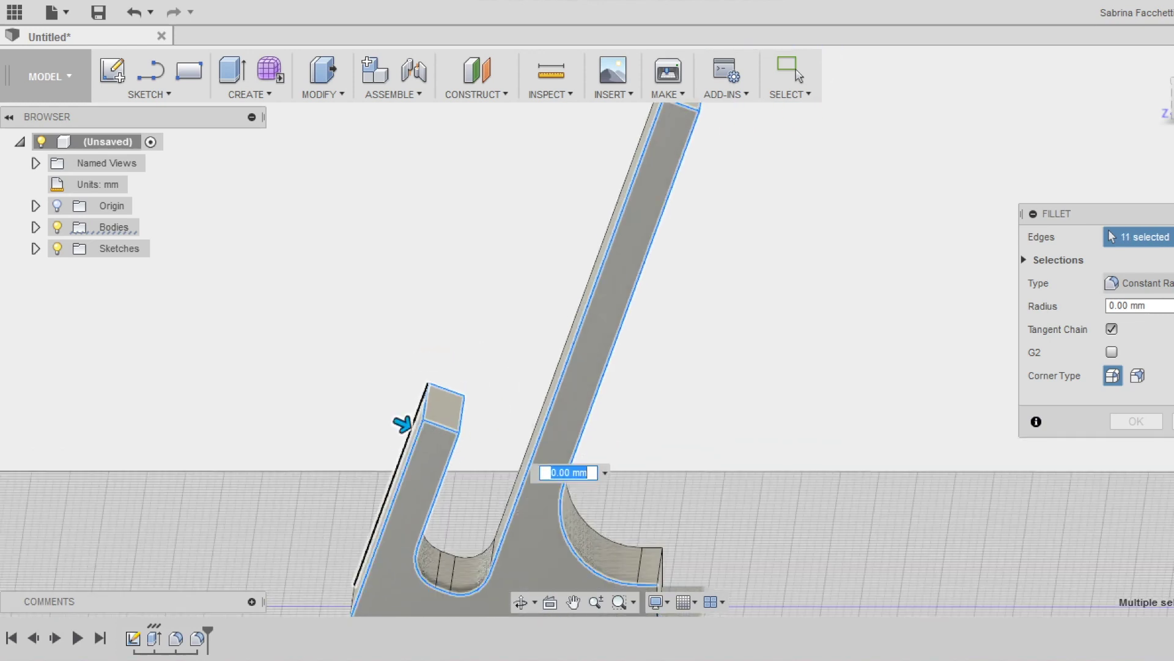
{"action": "scroll", "coordinate": [465, 422], "scroll_direction": "down", "scroll_amount": 2}
Add the long arm's front and back edges on the opposite side and fillet all selected edges with a 1.5 mm radius
{"action": "middle_click_drag", "start_coordinate": [466, 423], "coordinate": [637, 360], "text": "shift"}
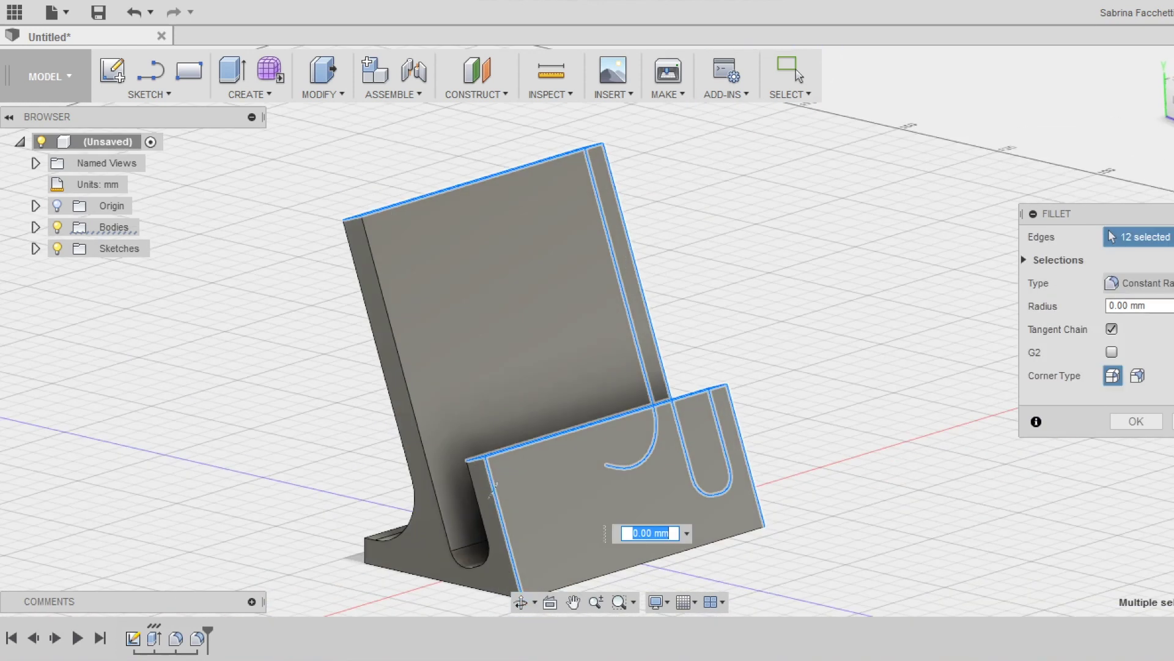
{"action": "left_click", "coordinate": [375, 262]}
{"action": "left_click", "coordinate": [354, 268]}
{"action": "middle_click_drag", "start_coordinate": [553, 369], "coordinate": [428, 355], "text": "shift"}
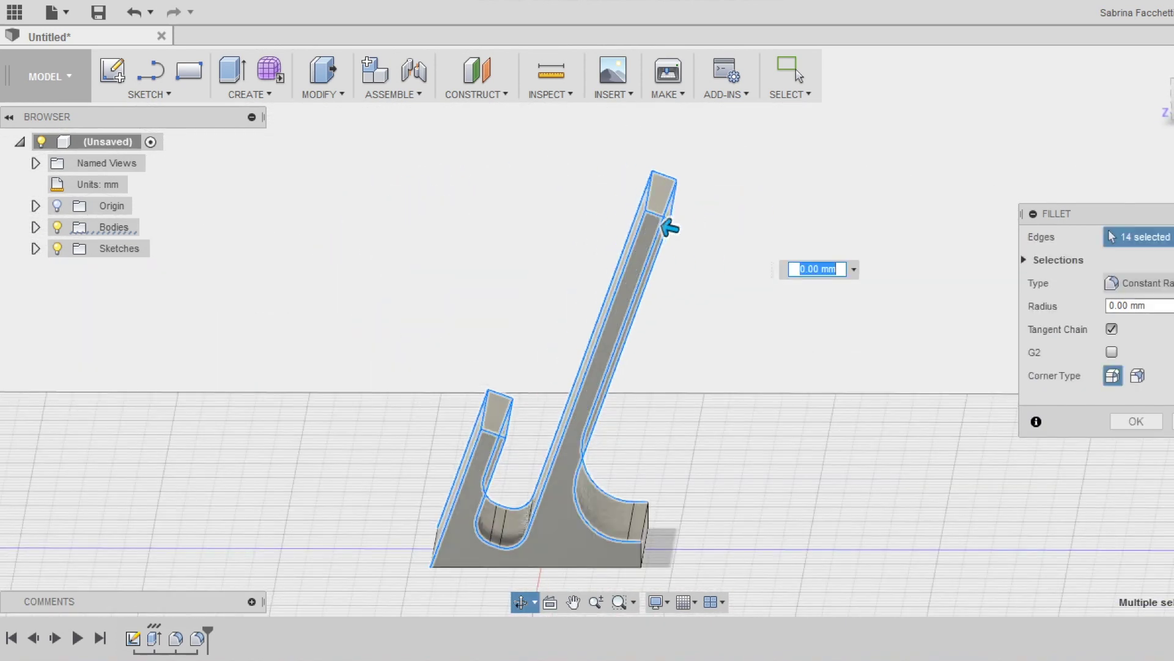
{"action": "type", "text": "1."}
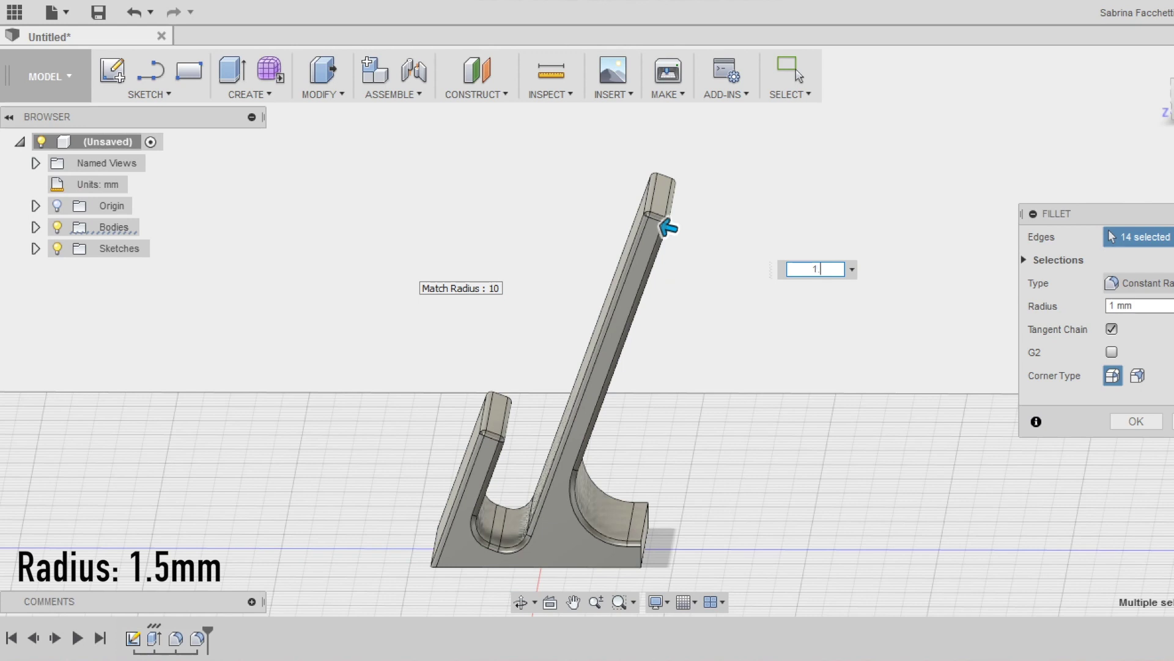
{"action": "type", "text": "5"}
{"action": "key", "text": "Return"}
{"action": "scroll", "coordinate": [620, 385], "scroll_direction": "down", "scroll_amount": 1}
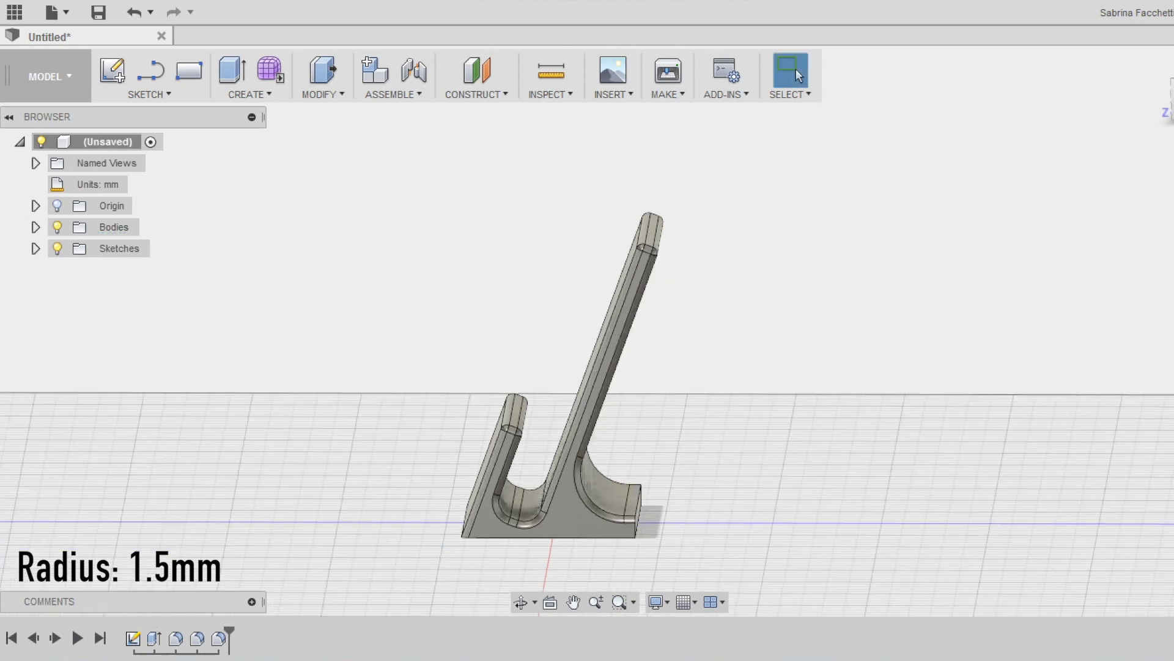
{"action": "middle_click_drag", "start_coordinate": [561, 372], "coordinate": [814, 373], "text": "shift"}
{"action": "middle_click_drag", "start_coordinate": [611, 373], "coordinate": [673, 349], "text": "shift"}
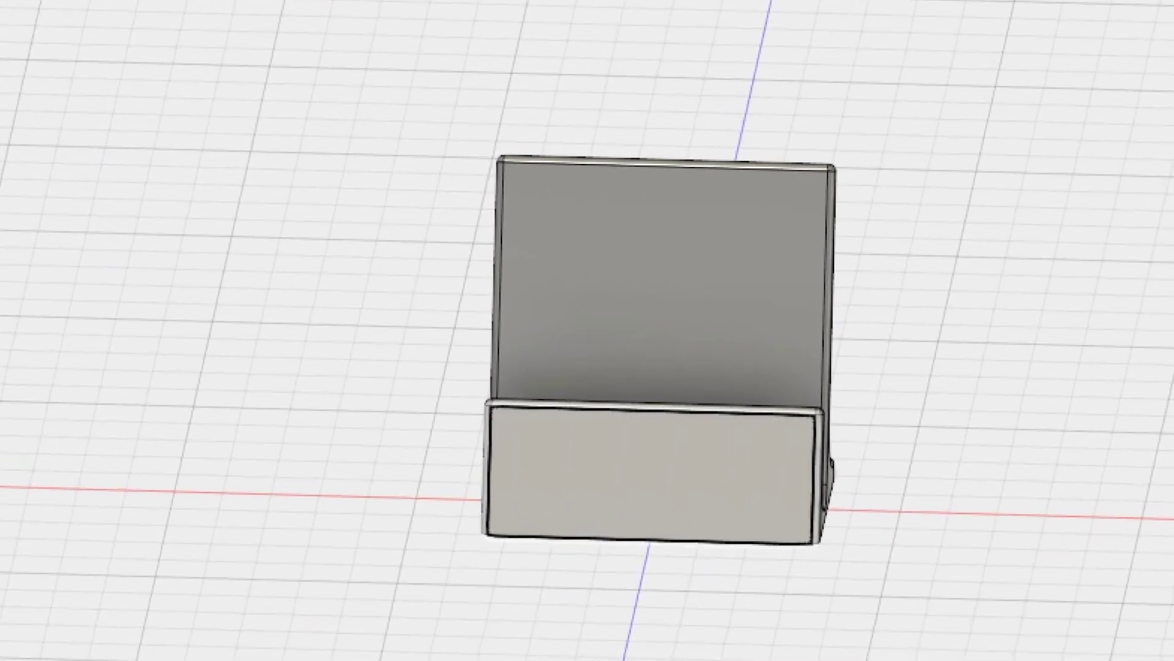
Sketch the text "kirakira" on the short arm's outer face with a height of 15 mm and roughly centre it
{"action": "left_click", "coordinate": [653, 479]}
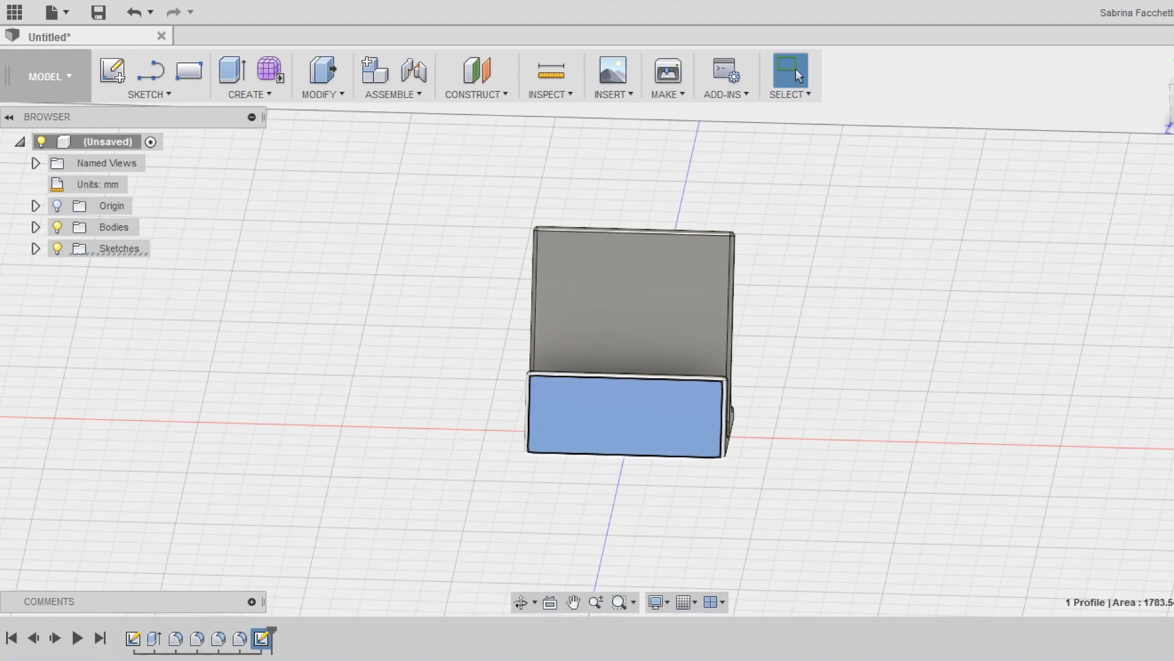
{"action": "left_click", "coordinate": [149, 94]}
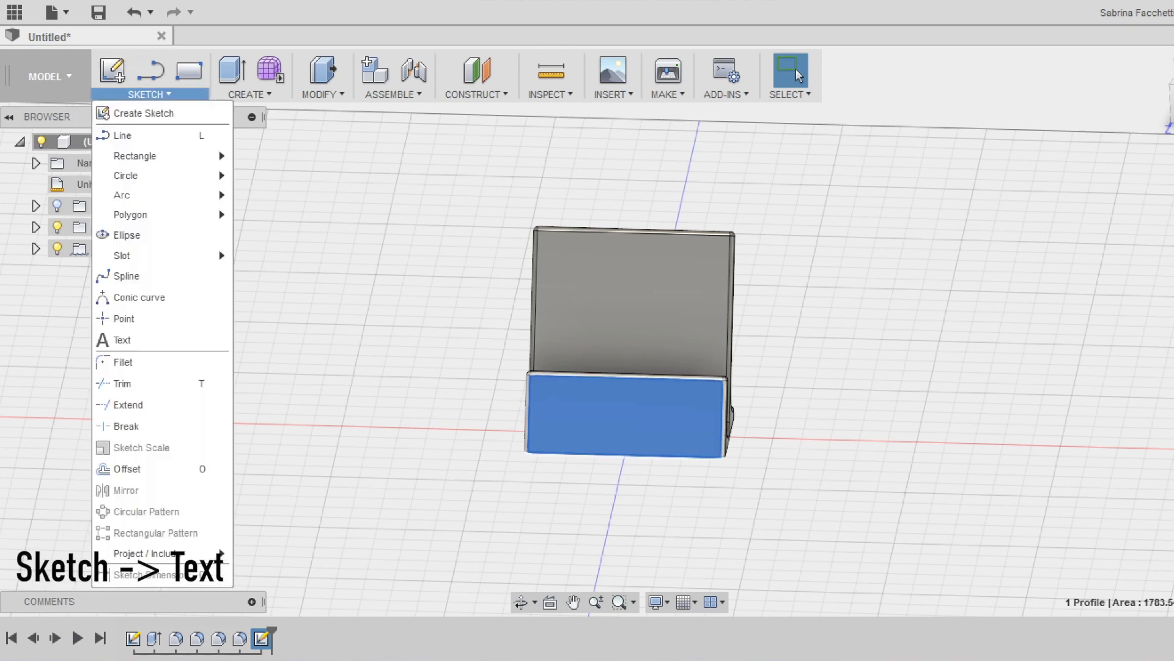
{"action": "left_click", "coordinate": [122, 340]}
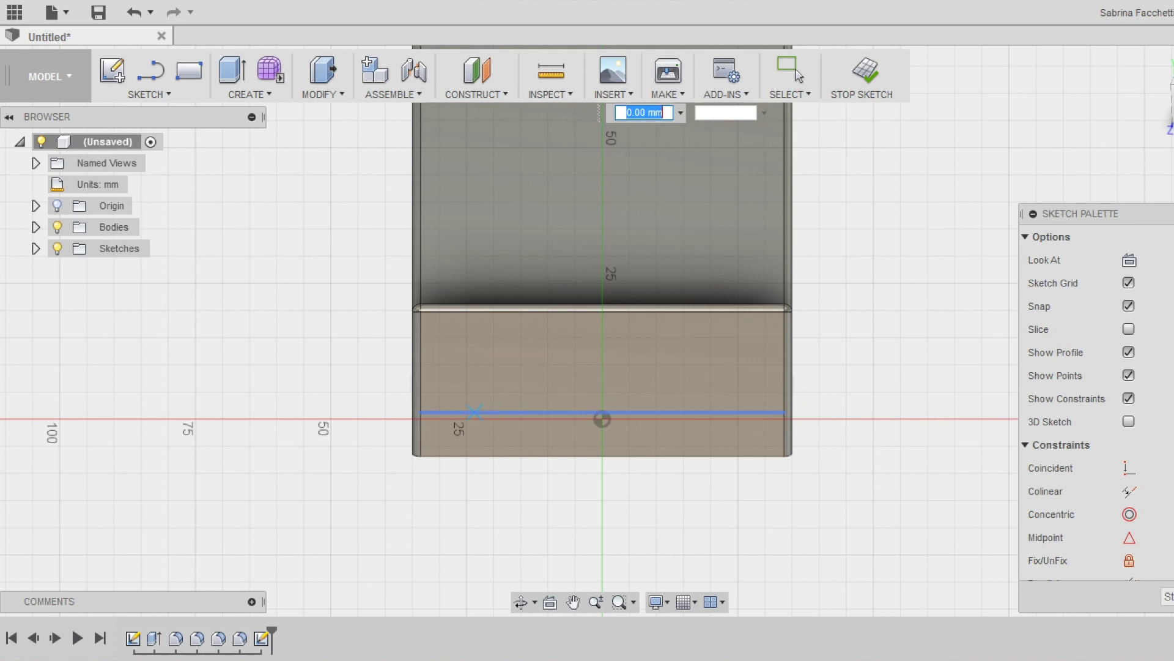
{"action": "left_click", "coordinate": [467, 411]}
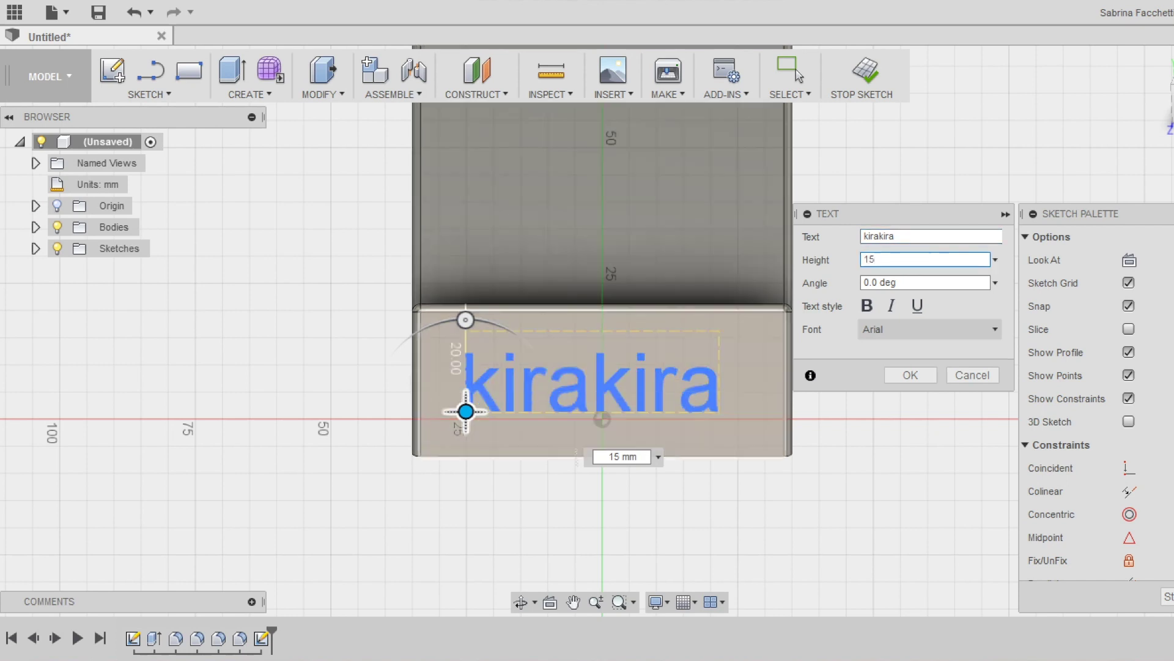
{"action": "left_click_drag", "start_coordinate": [466, 411], "coordinate": [477, 417]}
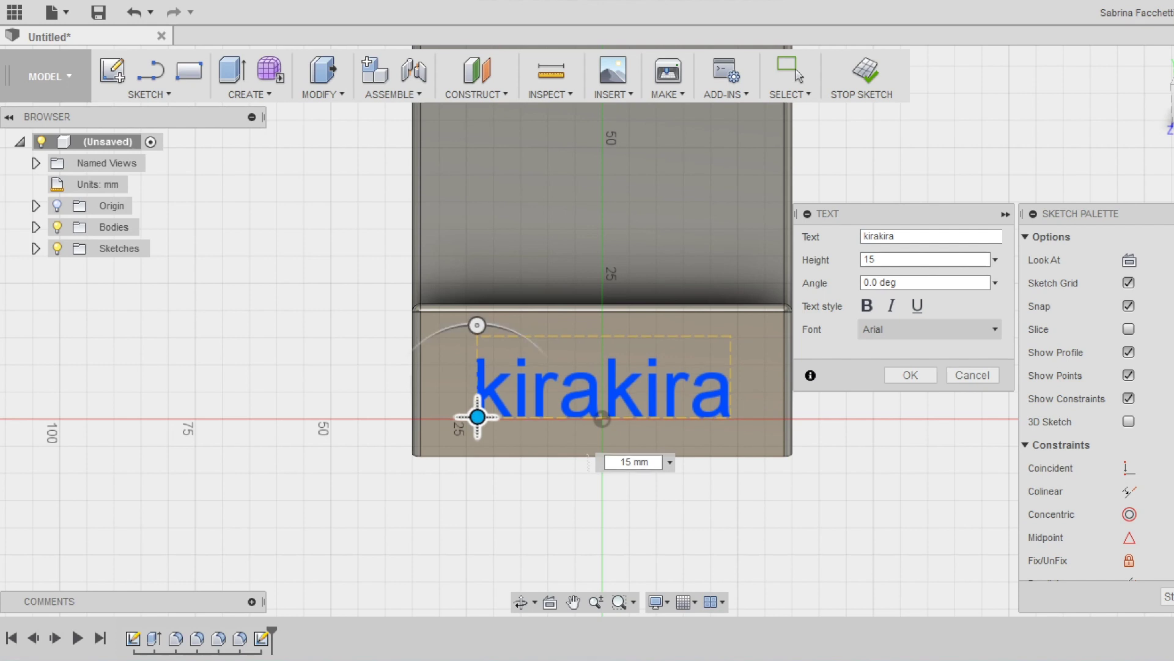
Make the kirakira text bold and shift it sideways to re-centre it on the face
{"action": "left_click", "coordinate": [867, 306]}
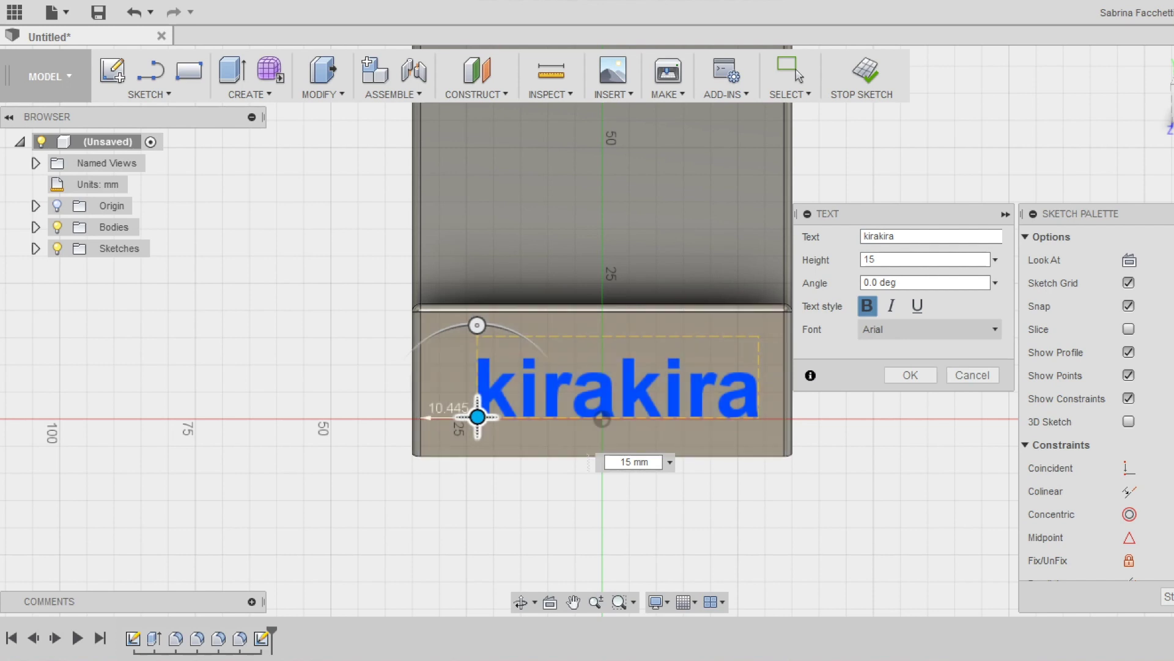
{"action": "left_click_drag", "start_coordinate": [477, 417], "coordinate": [463, 417]}
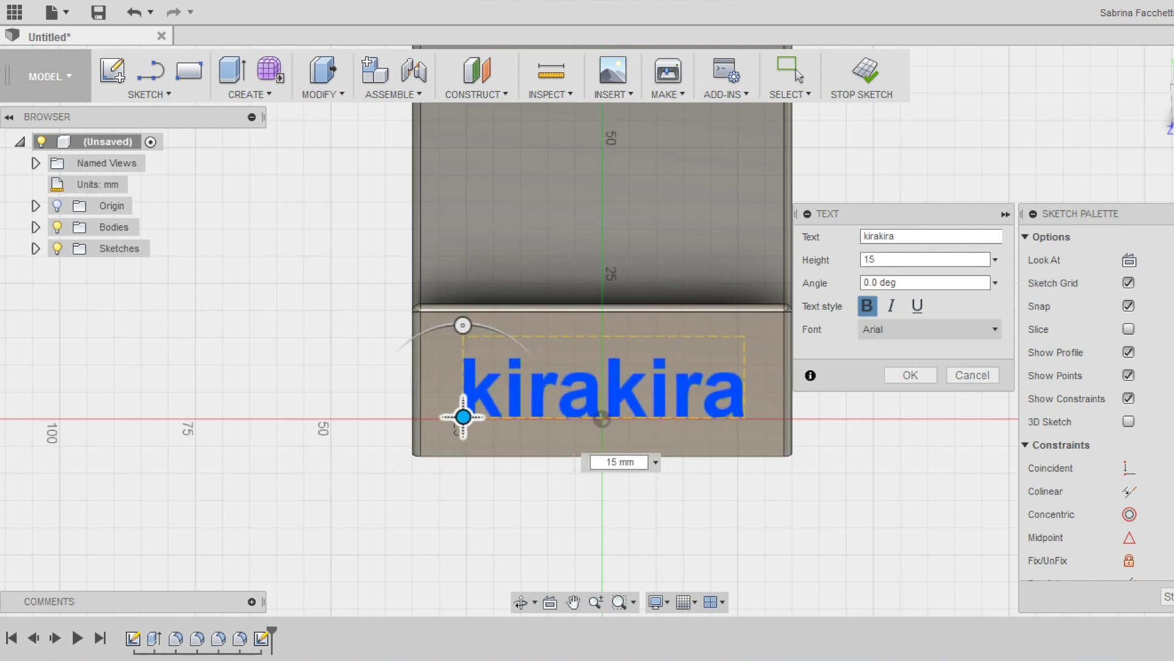
{"action": "left_click", "coordinate": [910, 375]}
Extrude the kirakira text 1.5 mm outward from the short arm's face, joining it to the stand
{"action": "middle_click_drag", "start_coordinate": [722, 404], "coordinate": [667, 416], "text": "shift"}
{"action": "left_click", "coordinate": [250, 94]}
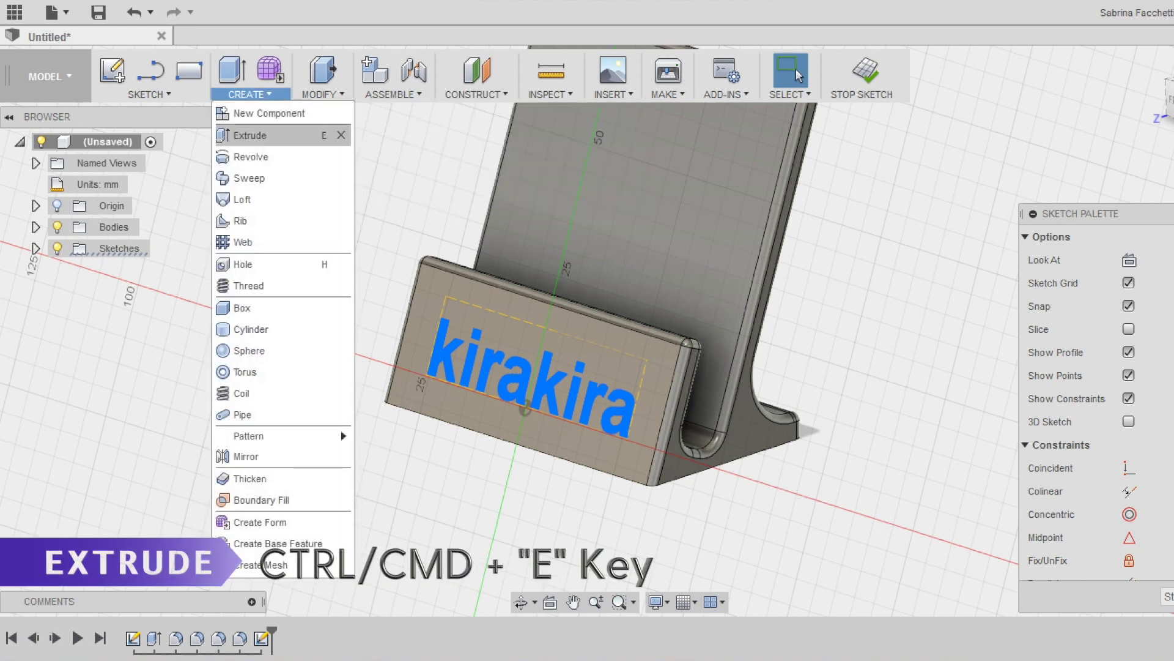
{"action": "left_click", "coordinate": [250, 135]}
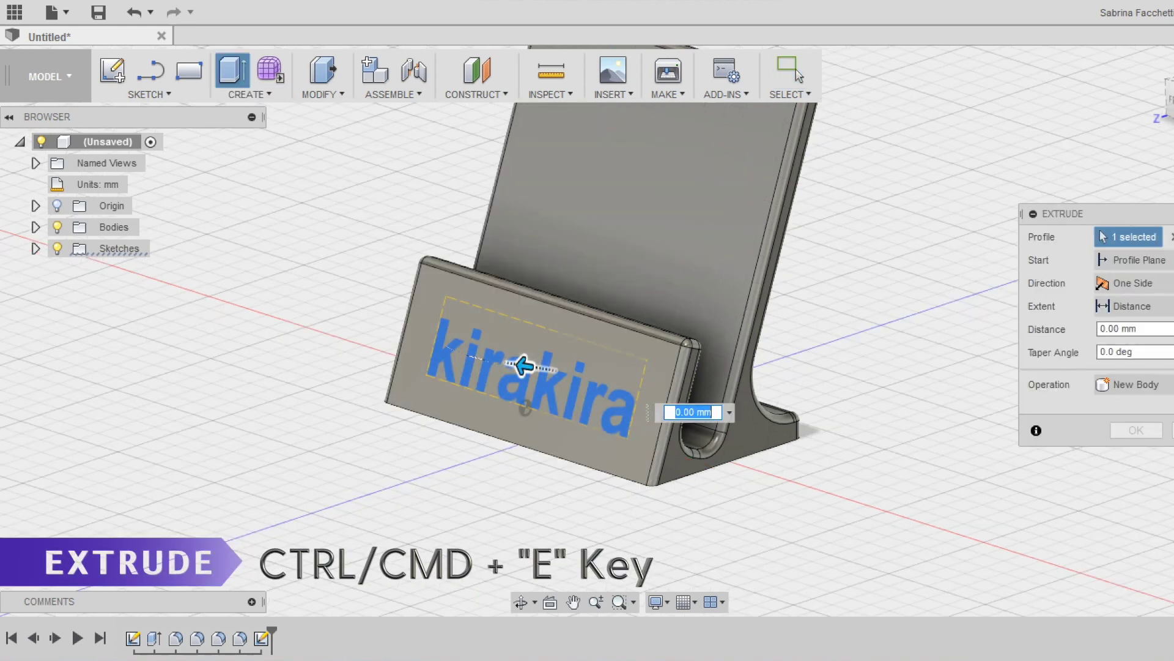
{"action": "left_click_drag", "start_coordinate": [524, 365], "coordinate": [506, 362]}
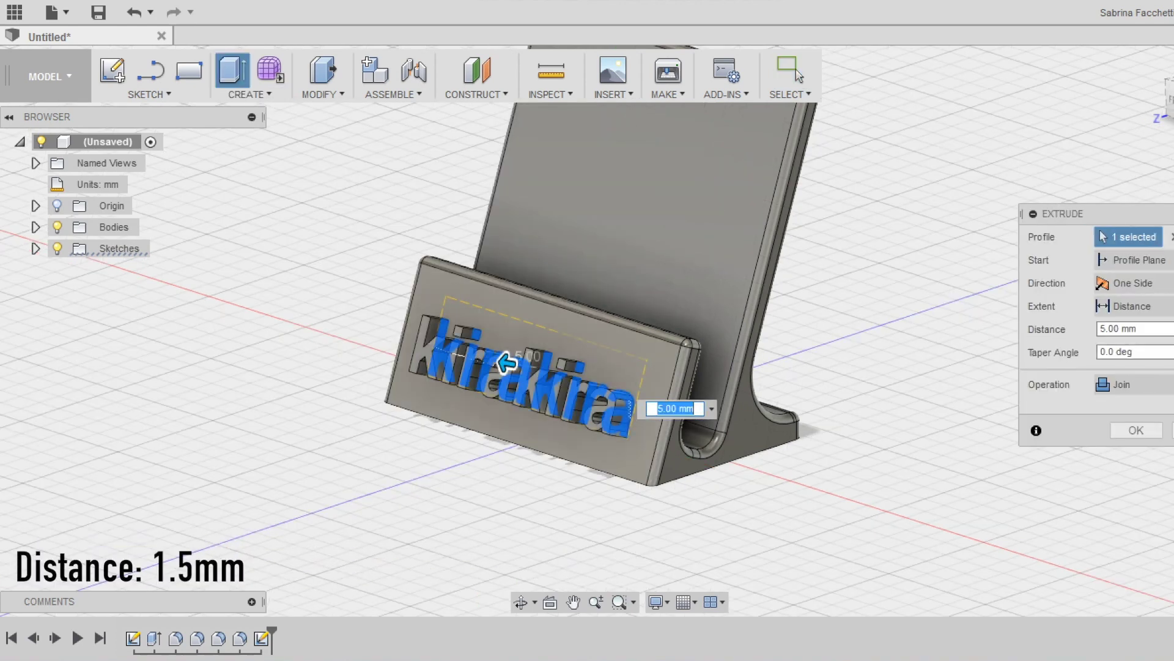
{"action": "type", "text": "1.5"}
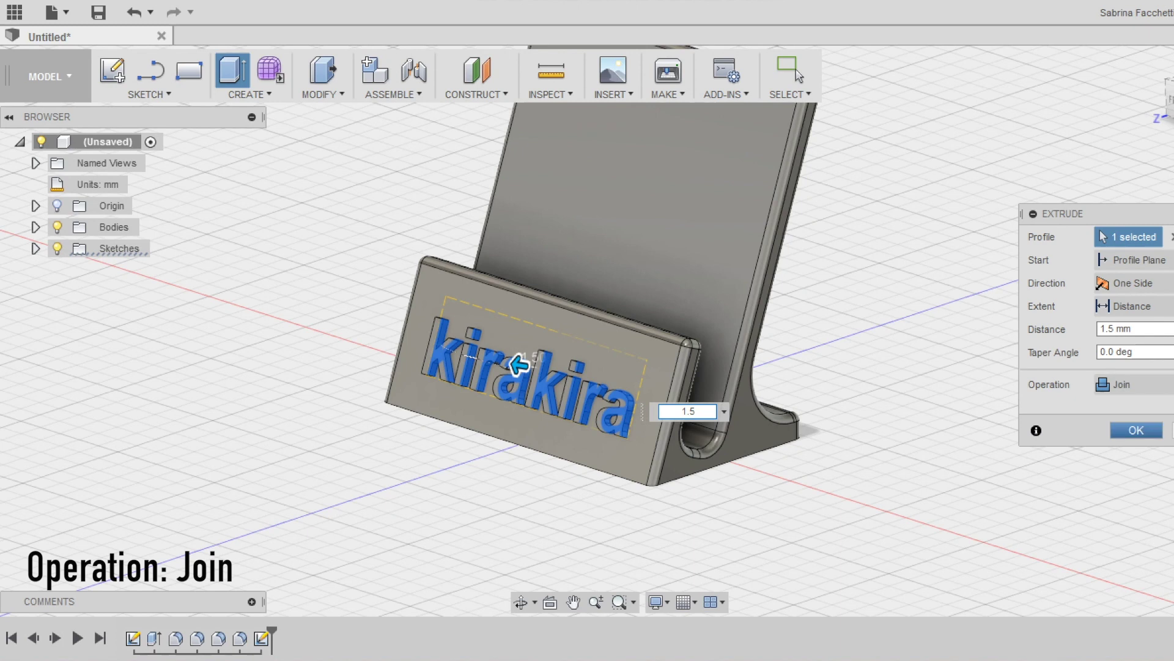
{"action": "key", "text": "Return"}
Save the design under the name "phone holder" in the default project location
{"action": "middle_click_drag", "start_coordinate": [612, 429], "coordinate": [749, 480], "text": "shift"}
{"action": "scroll", "coordinate": [749, 480], "scroll_direction": "down", "scroll_amount": 3}
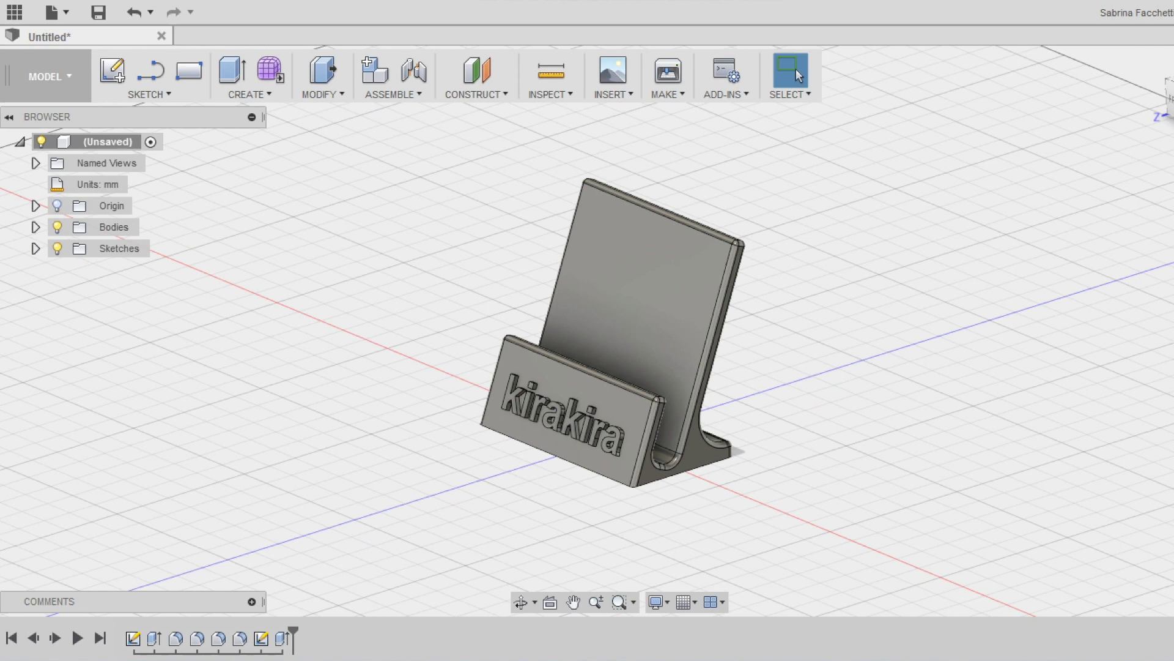
{"action": "left_click", "coordinate": [98, 12]}
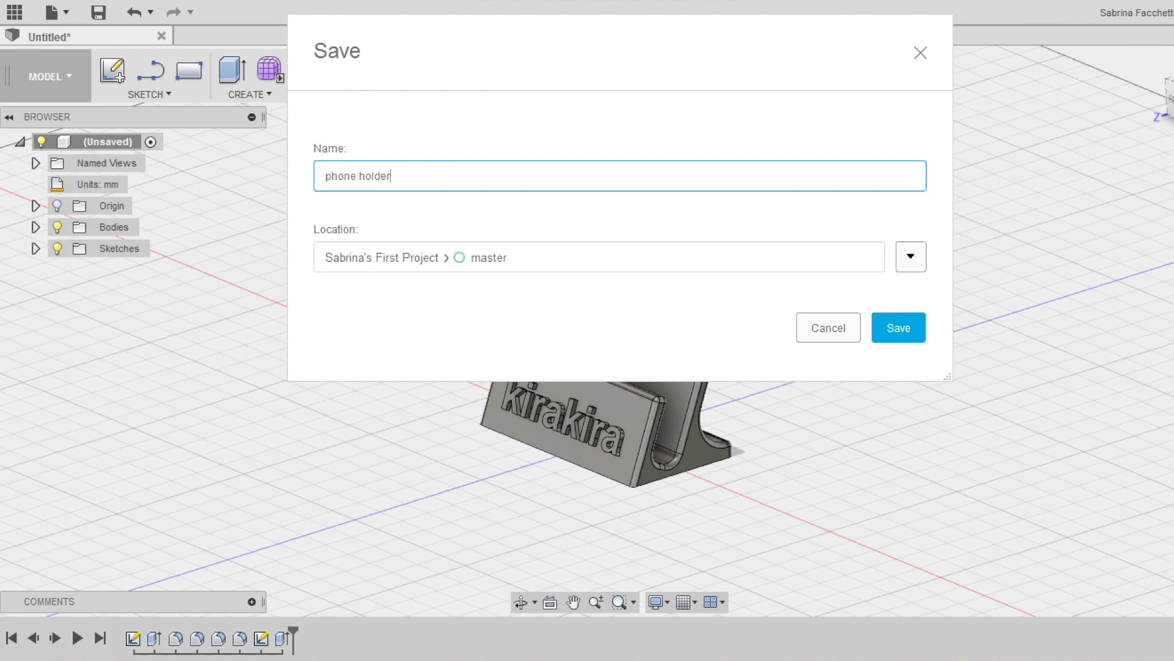
{"action": "key", "text": "Return"}
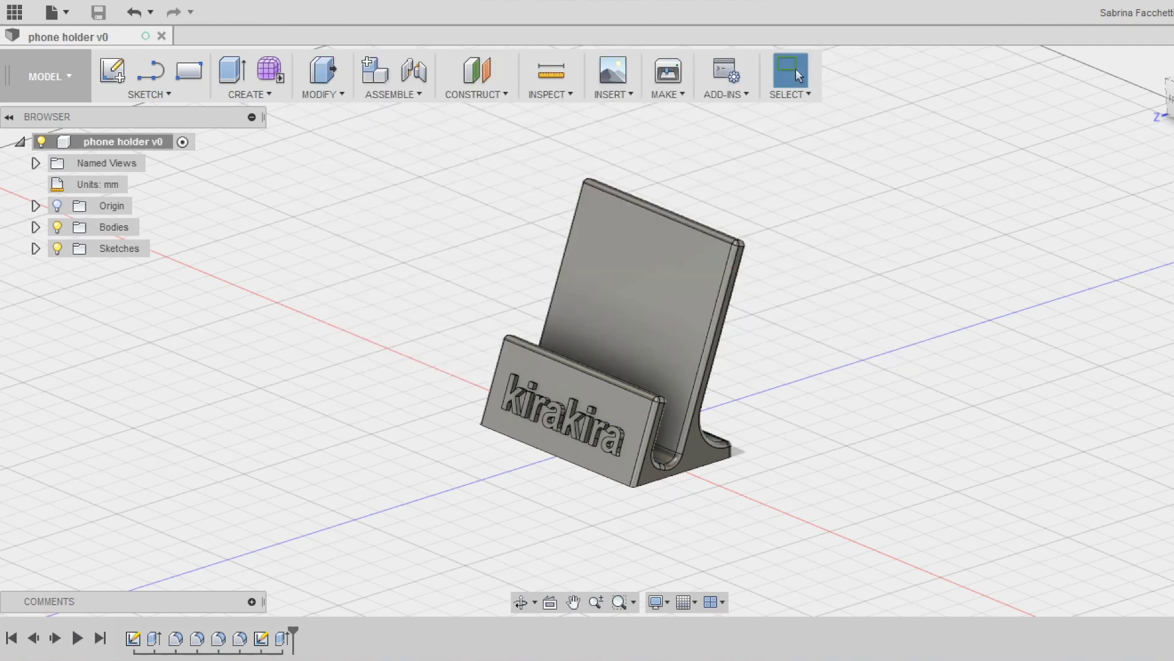
Export the whole phone holder as a binary STL file with High refinement
{"action": "right_click", "coordinate": [149, 141]}
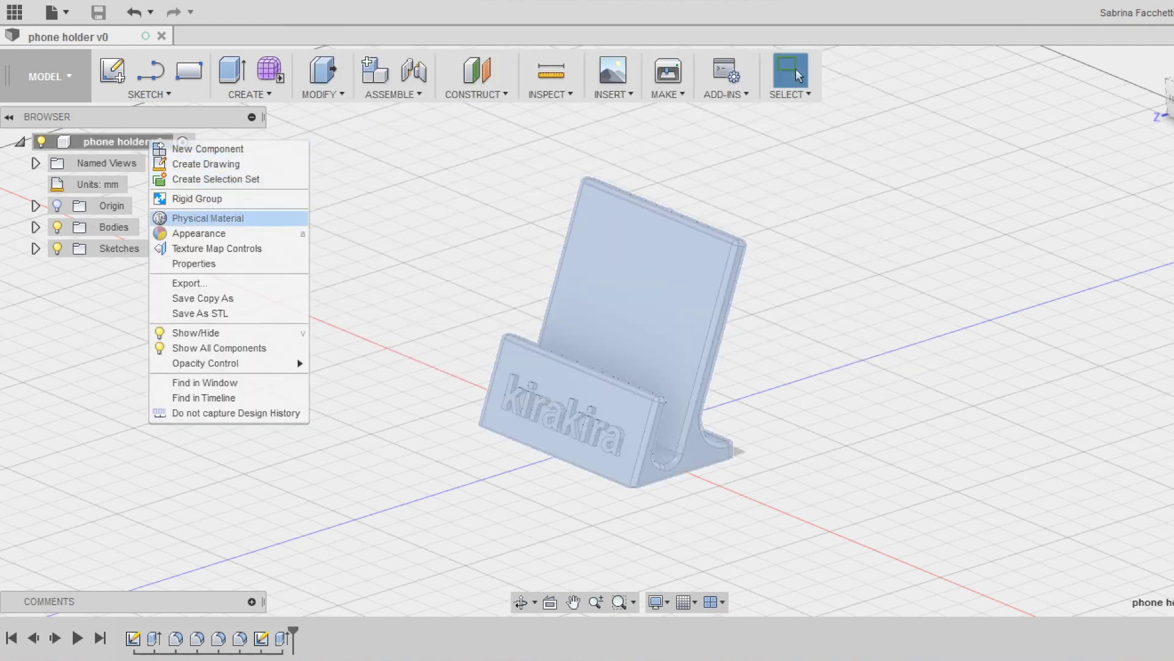
{"action": "left_click", "coordinate": [200, 314]}
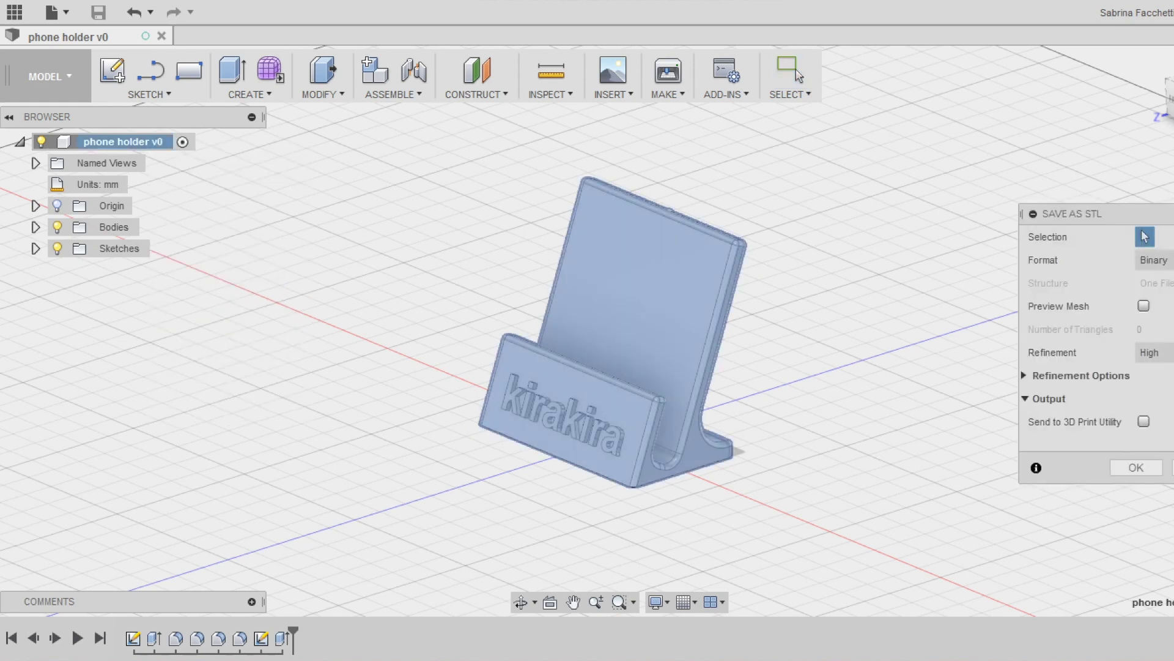
{"action": "left_click", "coordinate": [1153, 352]}
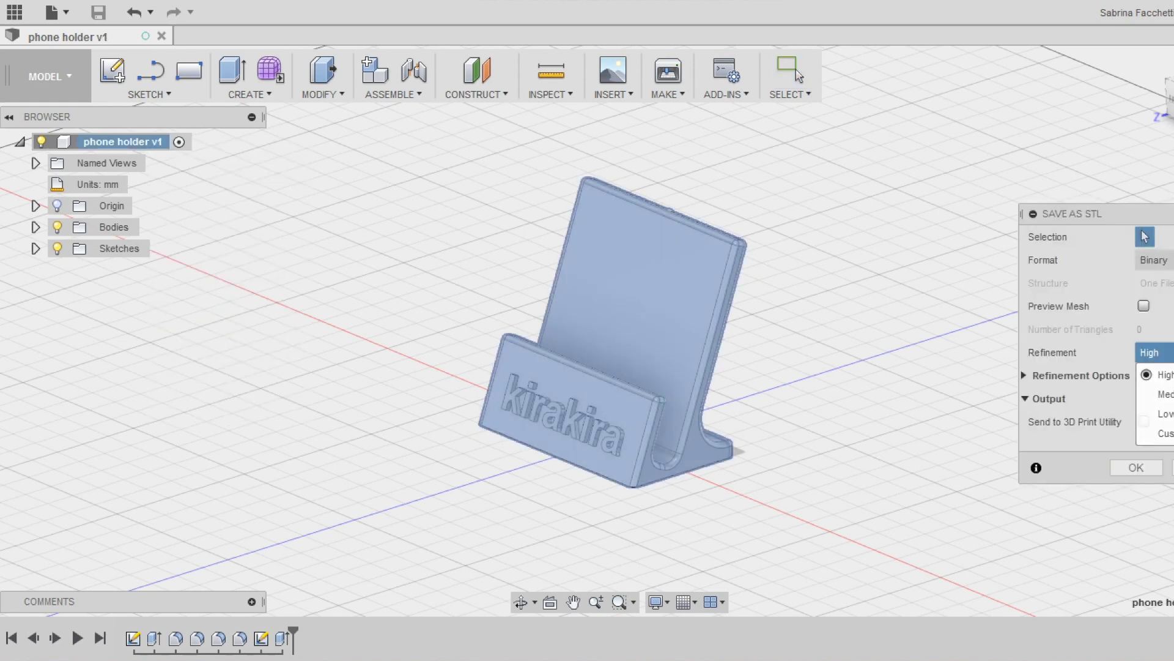
{"action": "left_click", "coordinate": [1150, 372]}
{"action": "key", "text": "Return"}
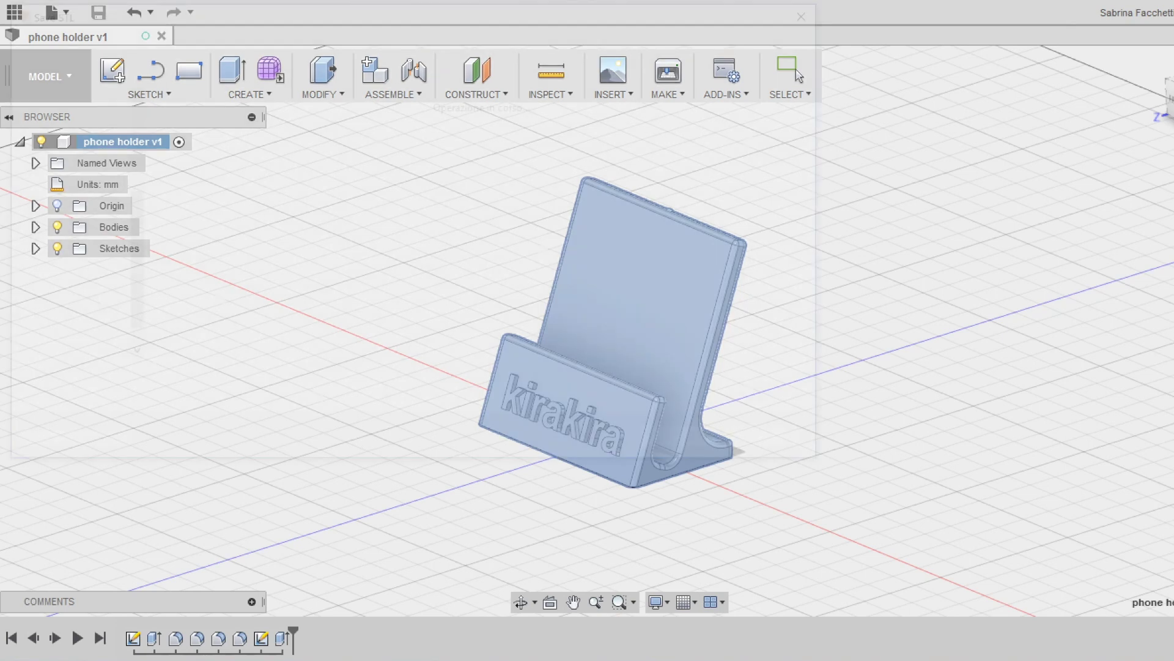
{"action": "key", "text": "Return"}
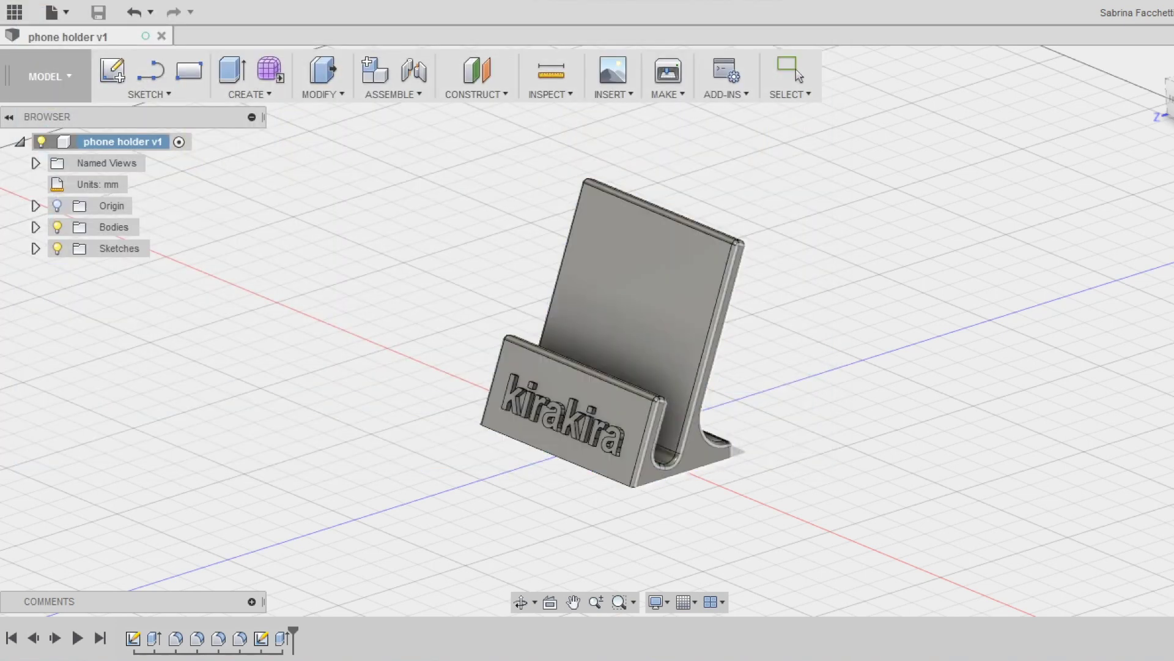